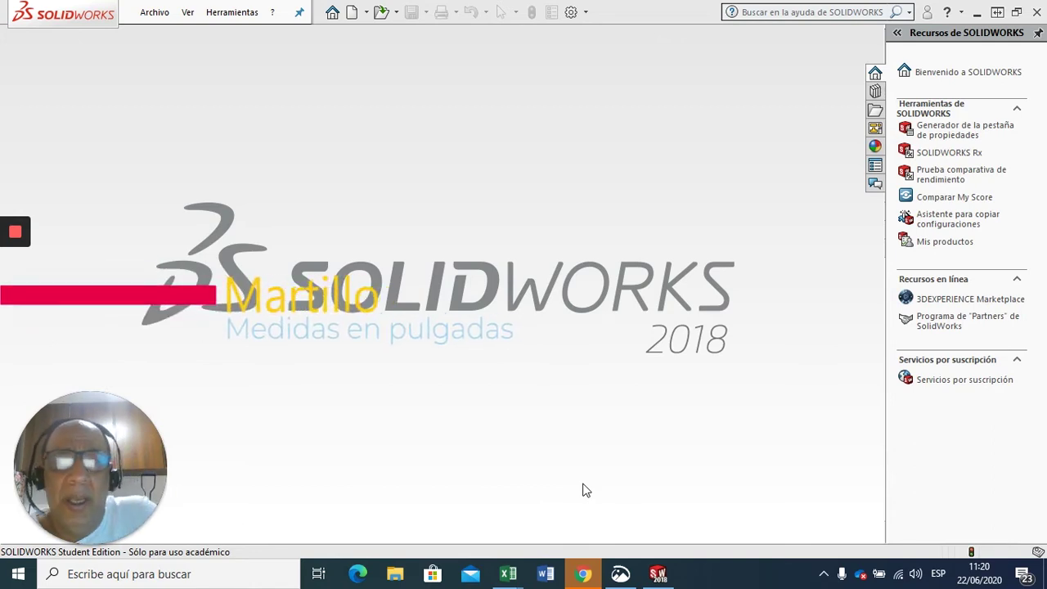
- Create a new part document and set its units to IPS (inch, pound, second)
left_click(367, 13)
left_click(360, 32)
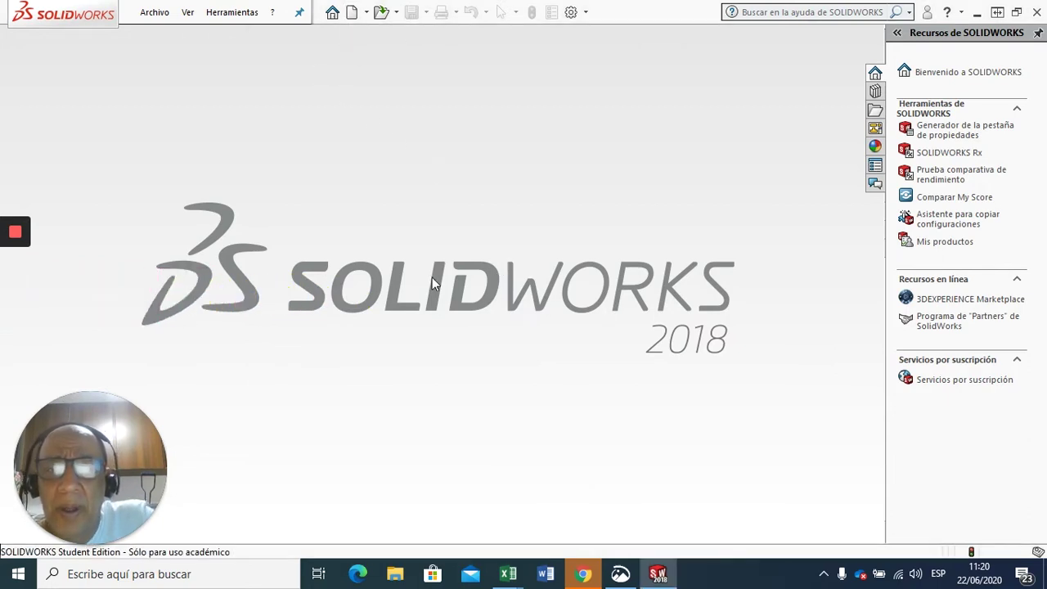
left_click(330, 217)
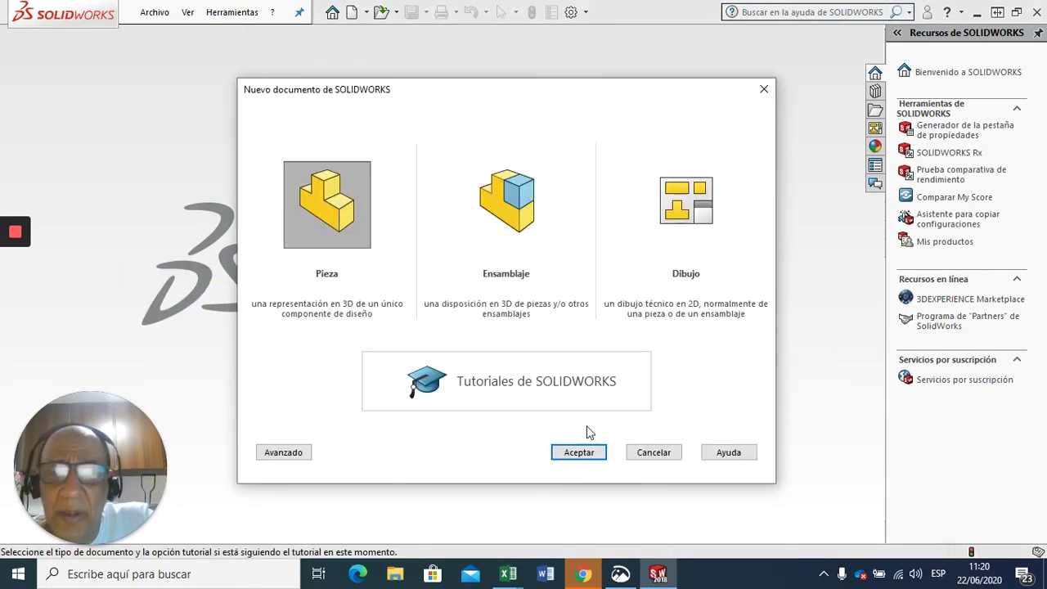
left_click(577, 452)
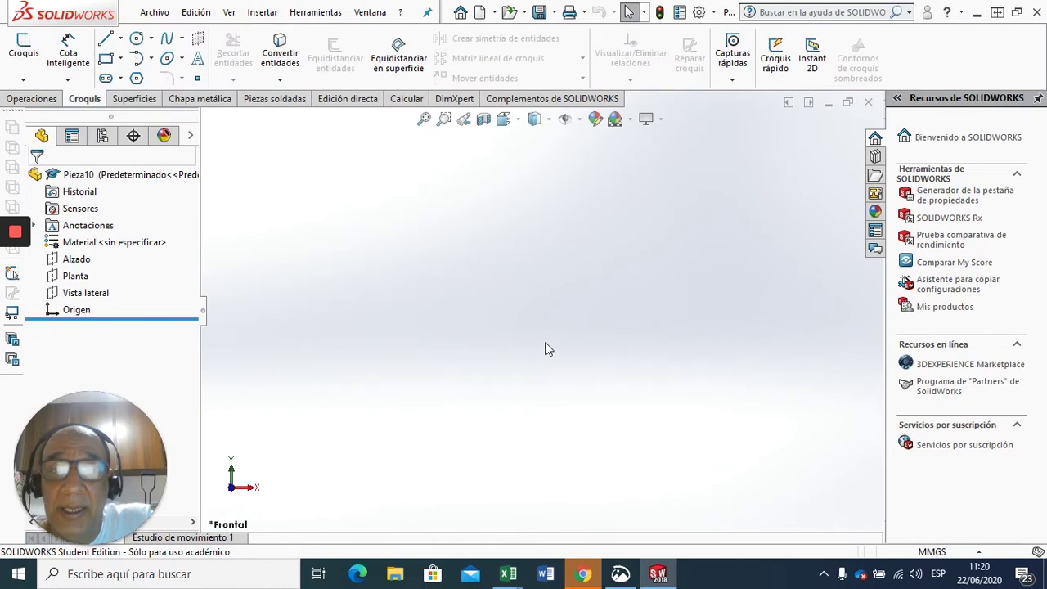
left_click(947, 553)
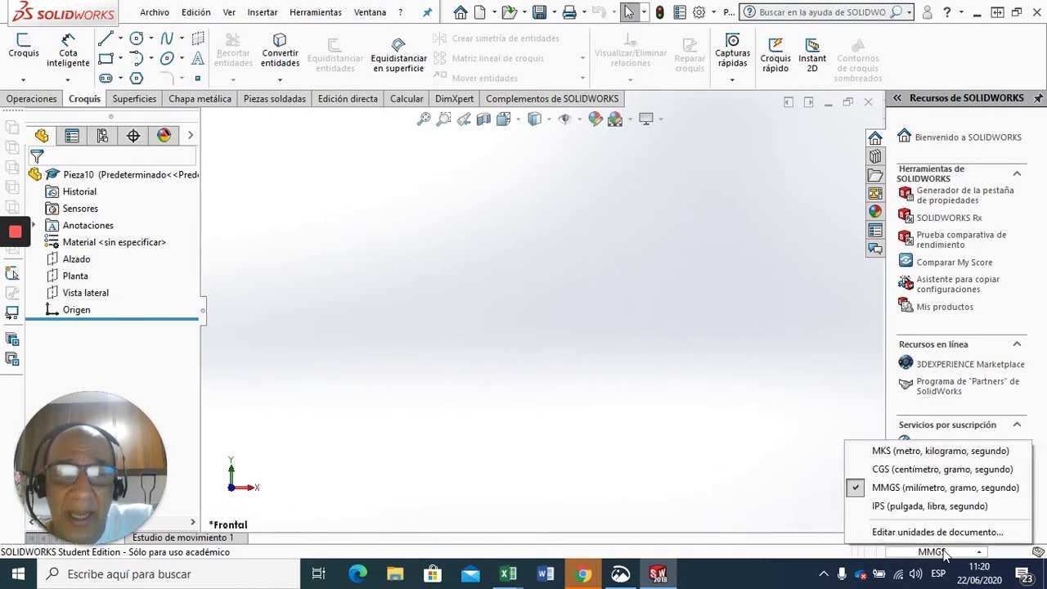
left_click(959, 507)
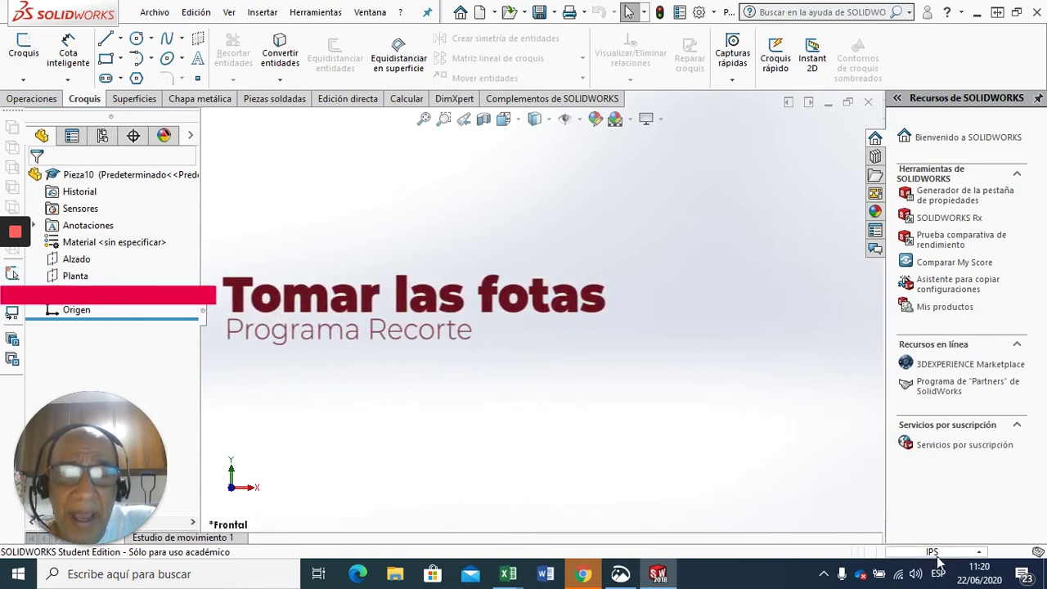
- Copy the dimensioned pin drawing from the Recorte y anotación app and paste it into the SOLIDWORKS part
left_click(195, 12)
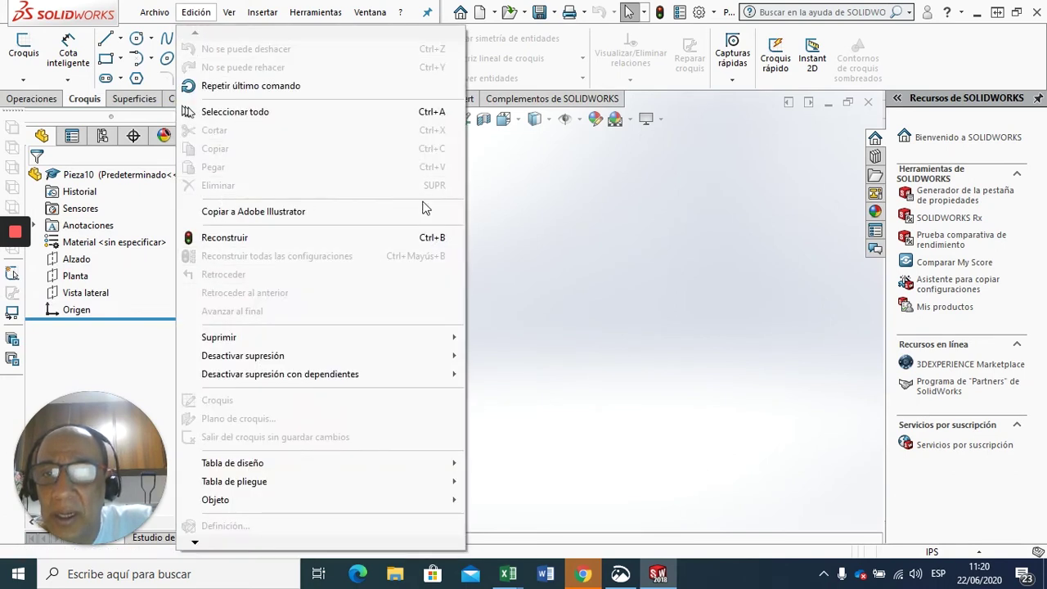
left_click(534, 237)
left_click(633, 579)
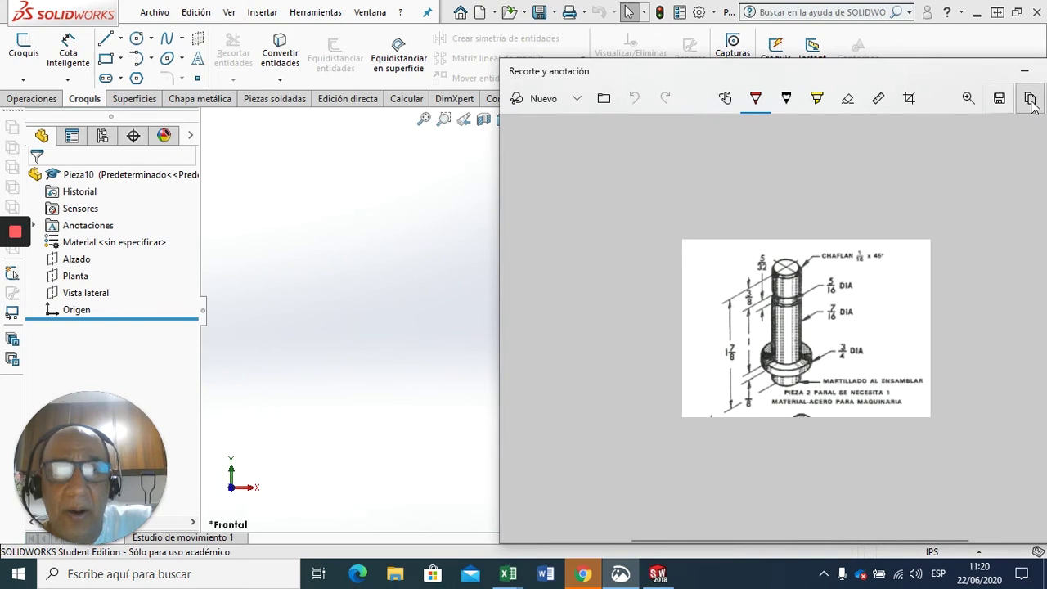
left_click(1029, 99)
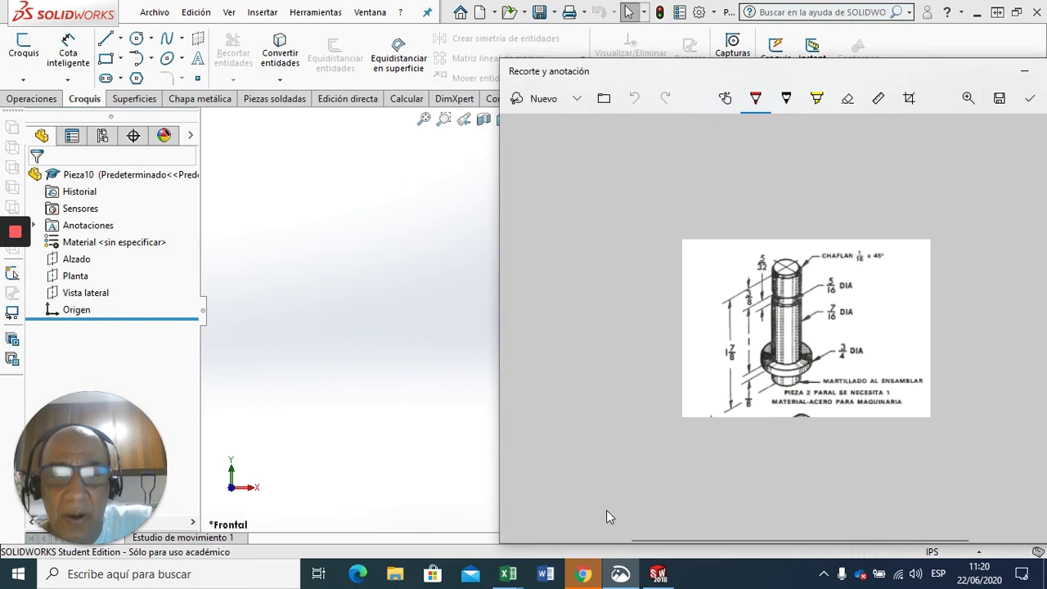
left_click(657, 575)
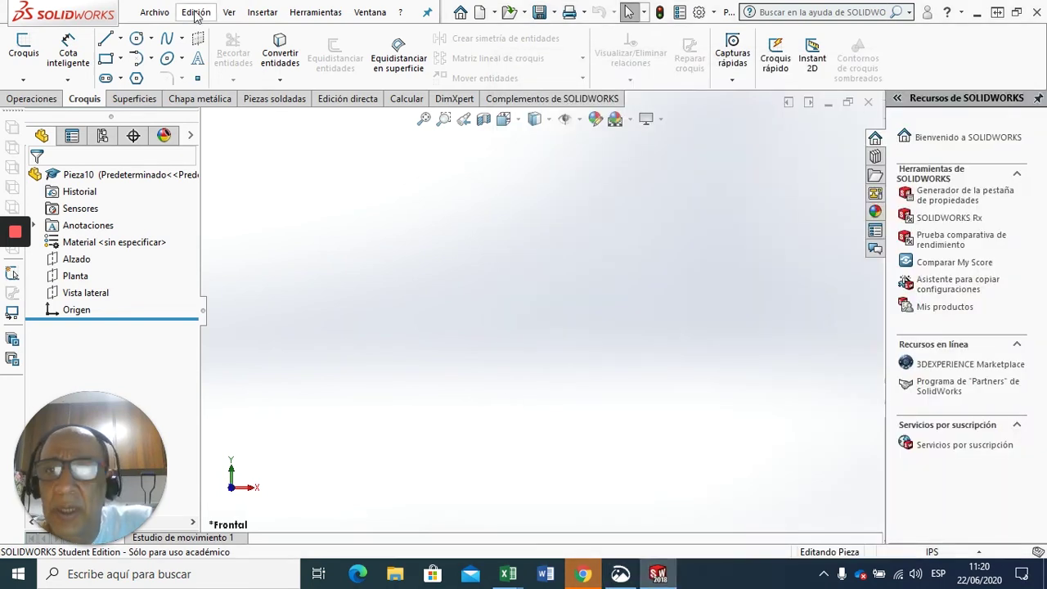
left_click(196, 13)
left_click(239, 167)
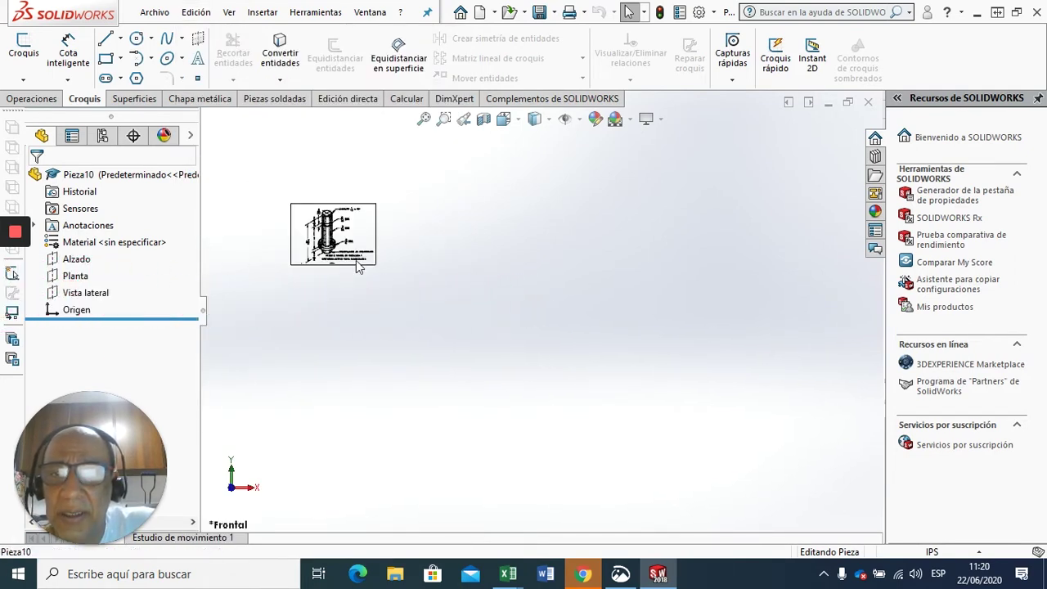
- Move the pasted pin drawing to the right of the modelling area and enlarge it to a readable size
left_click_drag(356, 266, 736, 369)
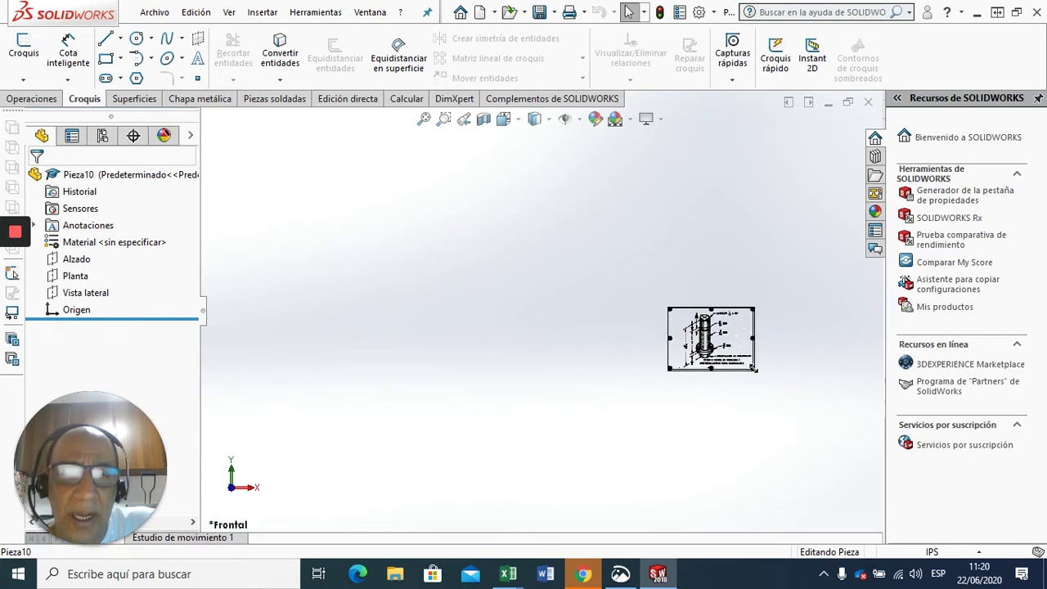
left_click_drag(839, 428, 795, 432)
left_click_drag(695, 337, 658, 335)
scroll(682, 379, "down", 2)
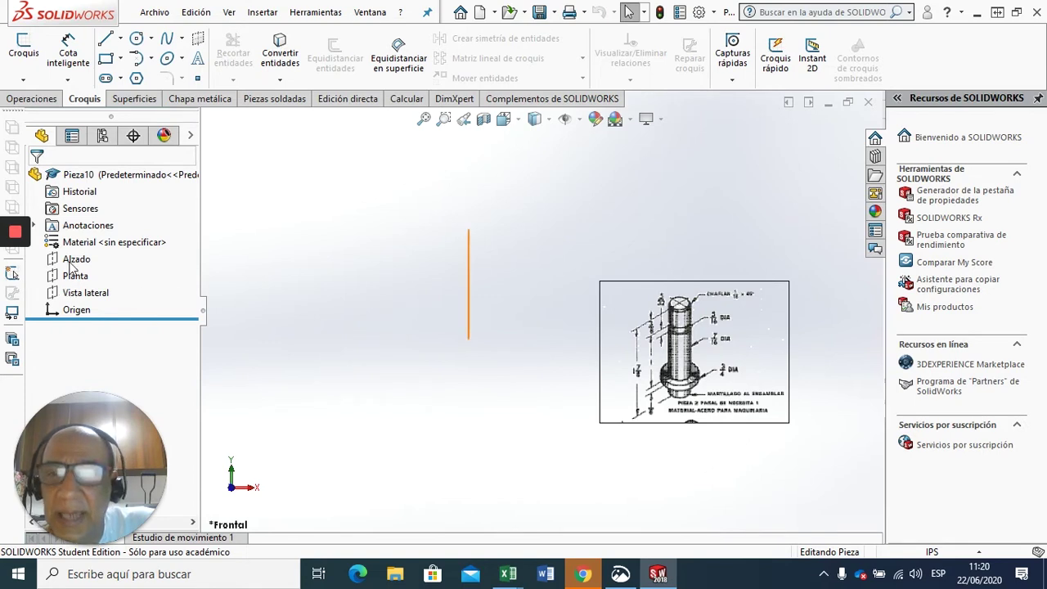
- Orient the view normal to the Alzado plane and start a sketch on it with the centerline tool
left_click(141, 261)
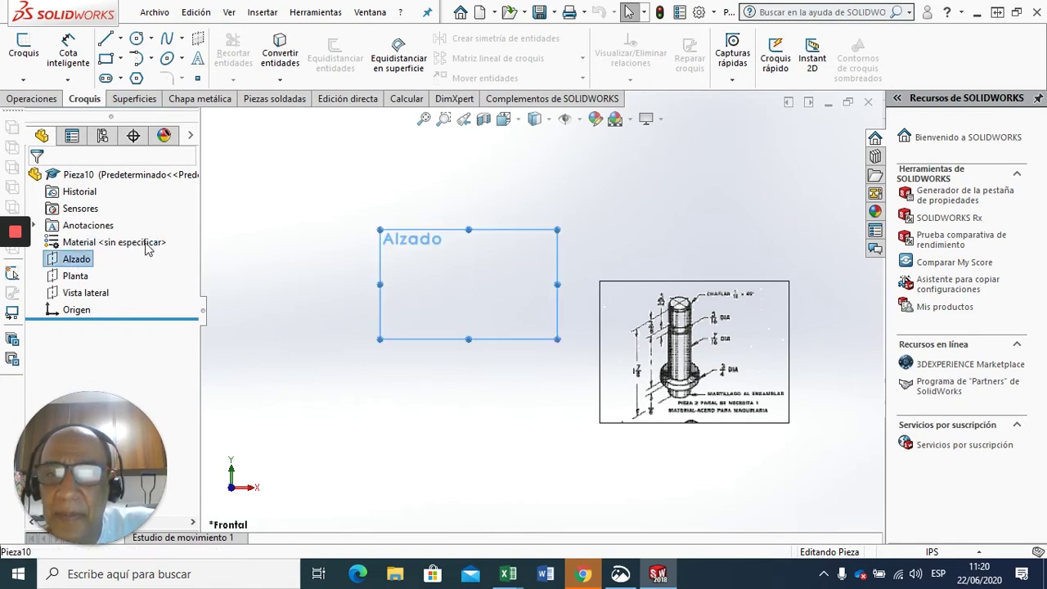
left_click(78, 262)
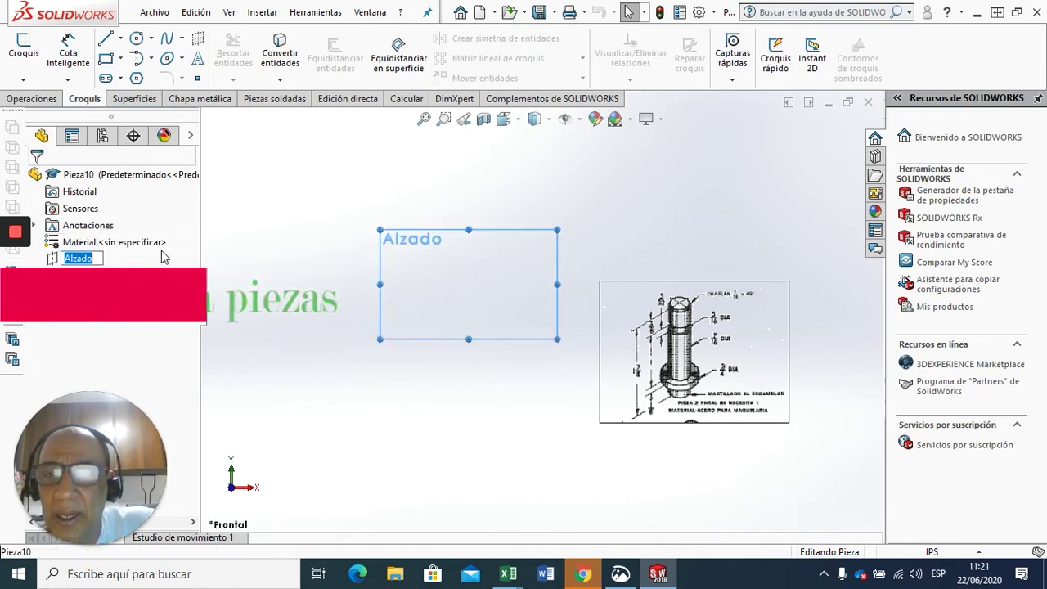
left_click(56, 260)
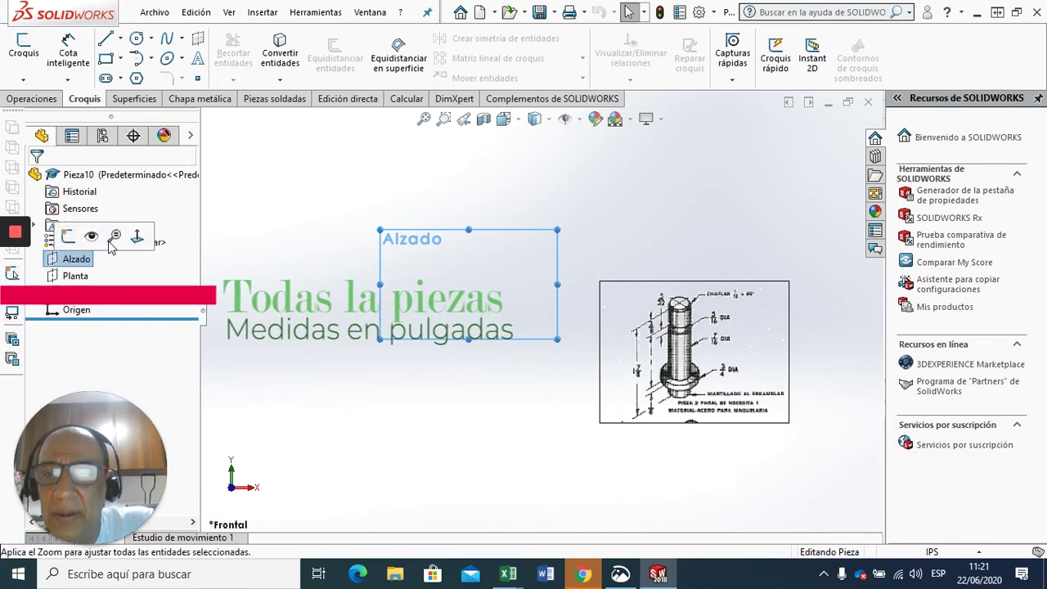
left_click(135, 233)
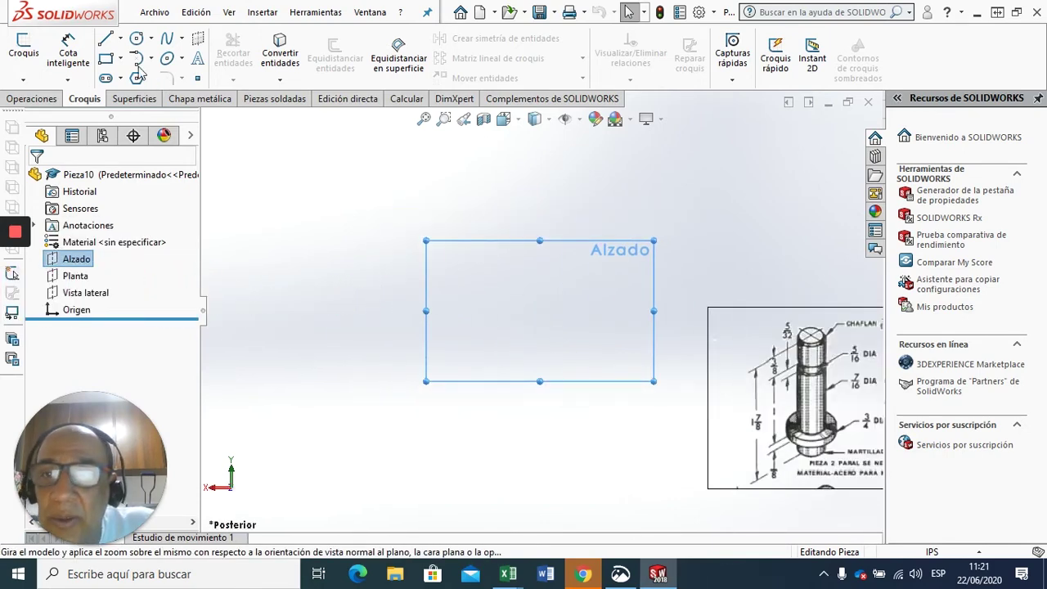
left_click(120, 39)
left_click(115, 75)
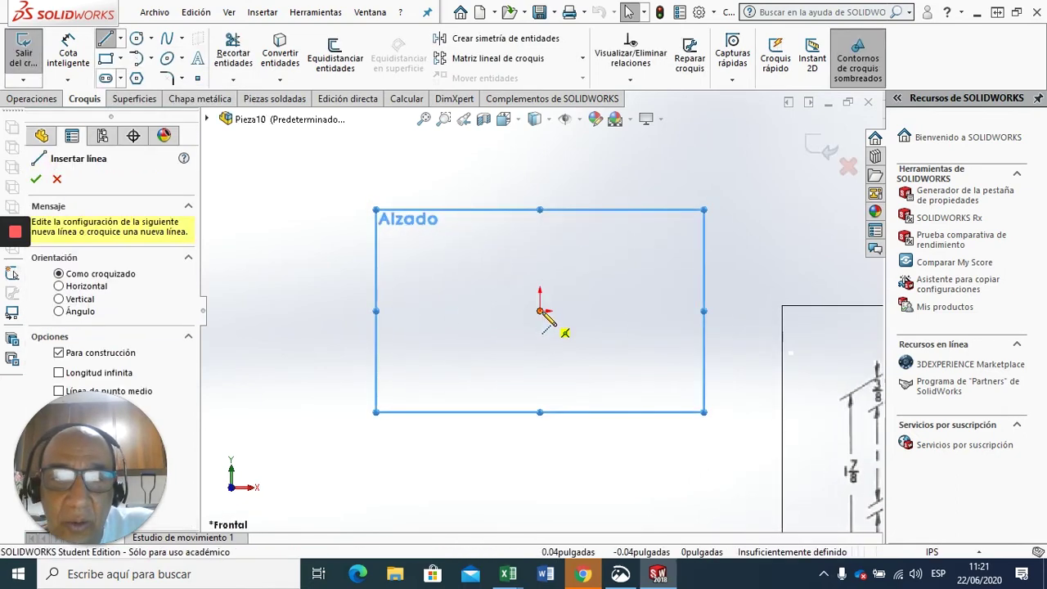
left_click(540, 310)
left_click(540, 131)
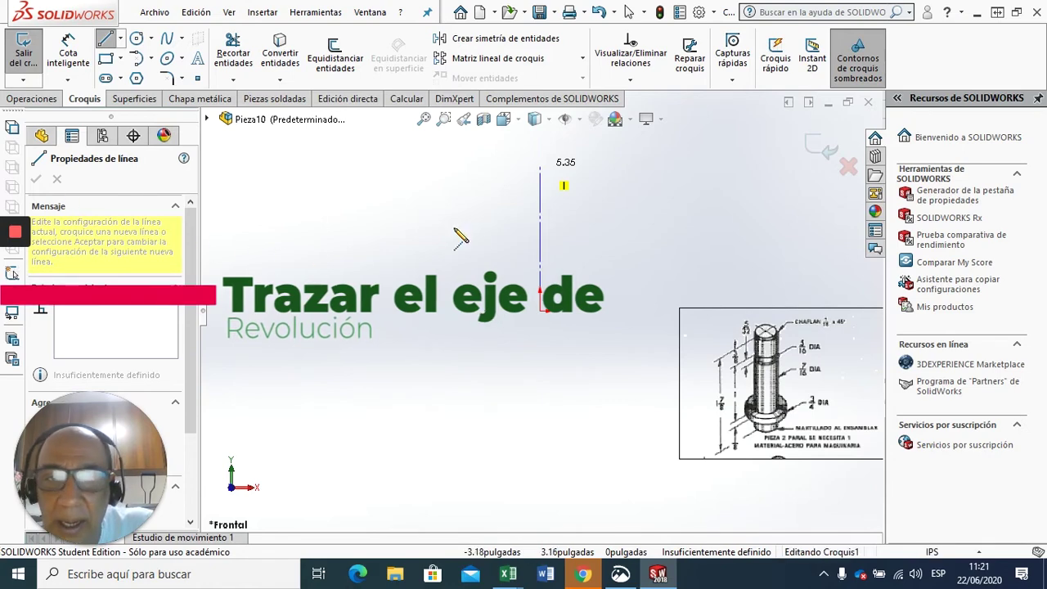
scroll(490, 309, "down", 2)
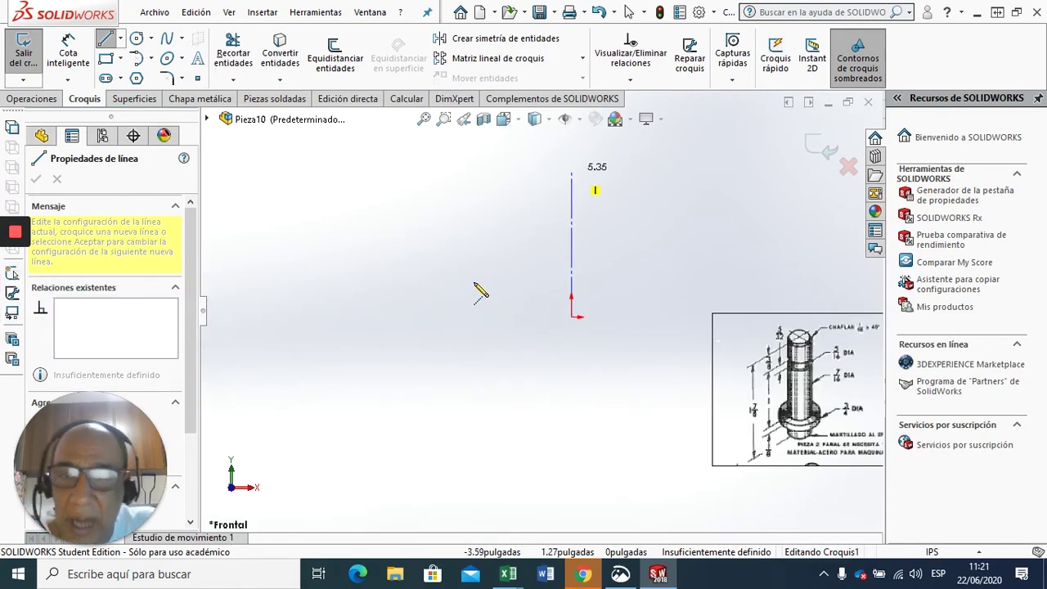
key("ctrl+z")
key("Escape")
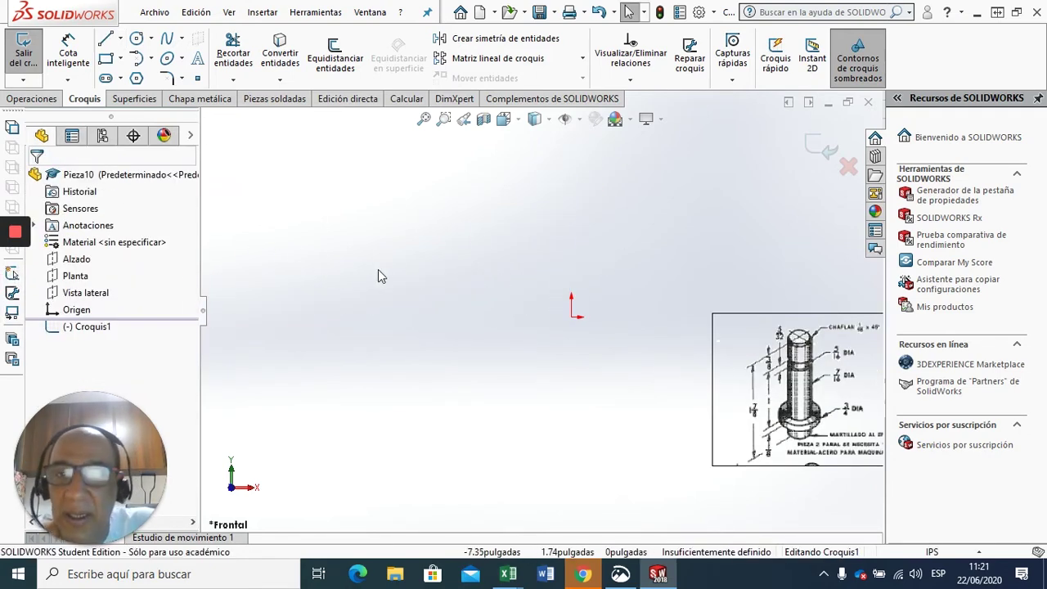
- Draw a vertical centerline about 13 inches long passing through the origin as the axis of revolution
scroll(384, 276, "down", 1)
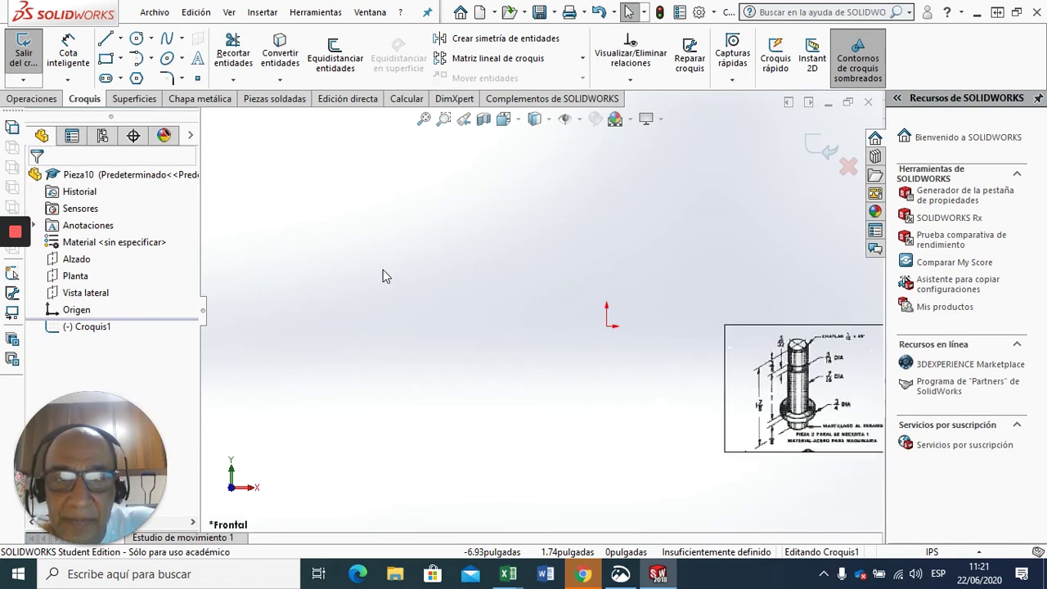
left_click(120, 39)
left_click(152, 74)
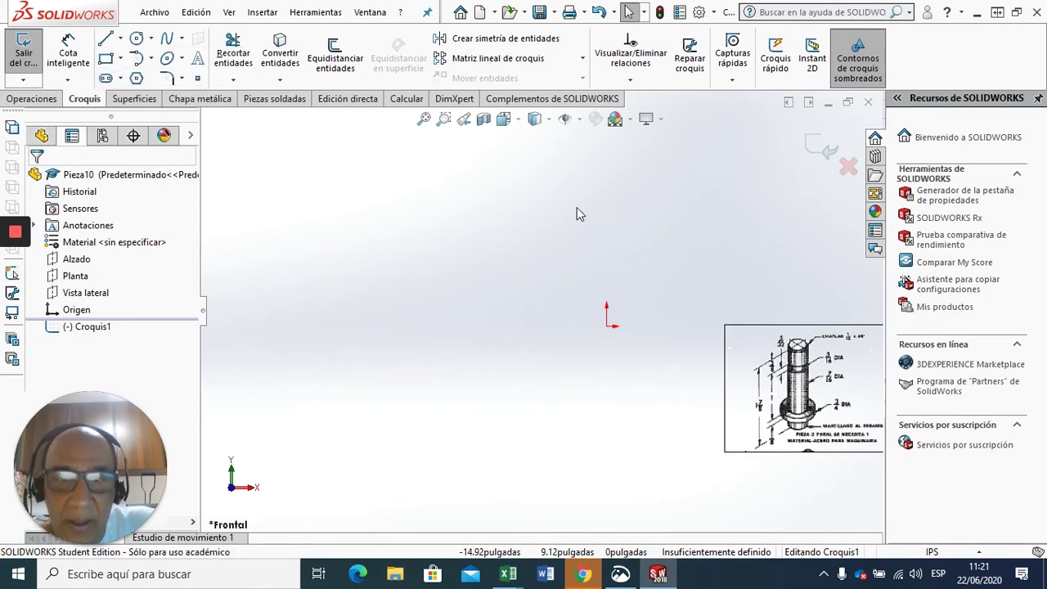
left_click(606, 203)
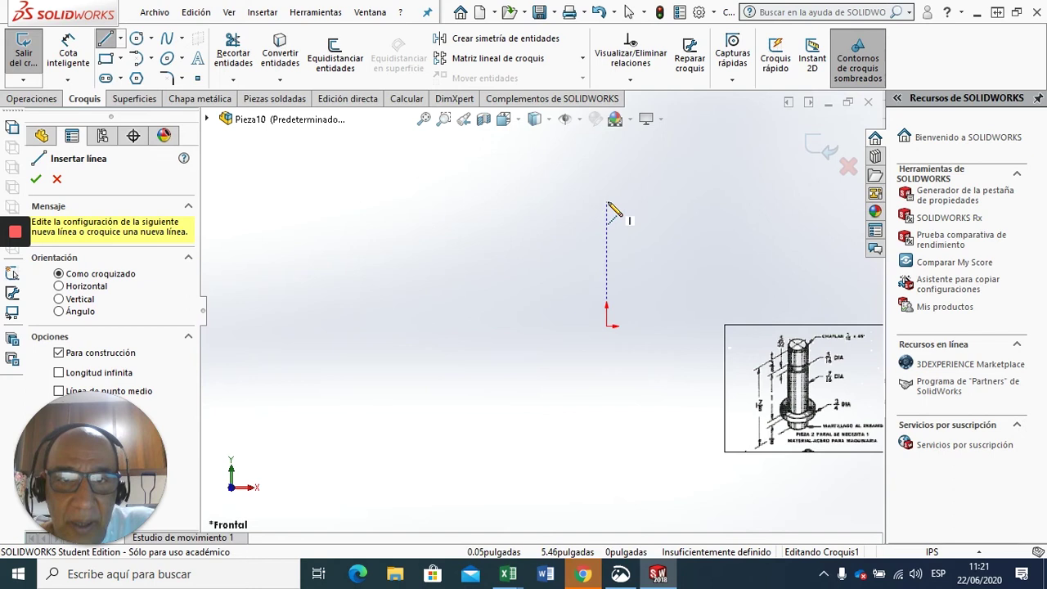
left_click(606, 325)
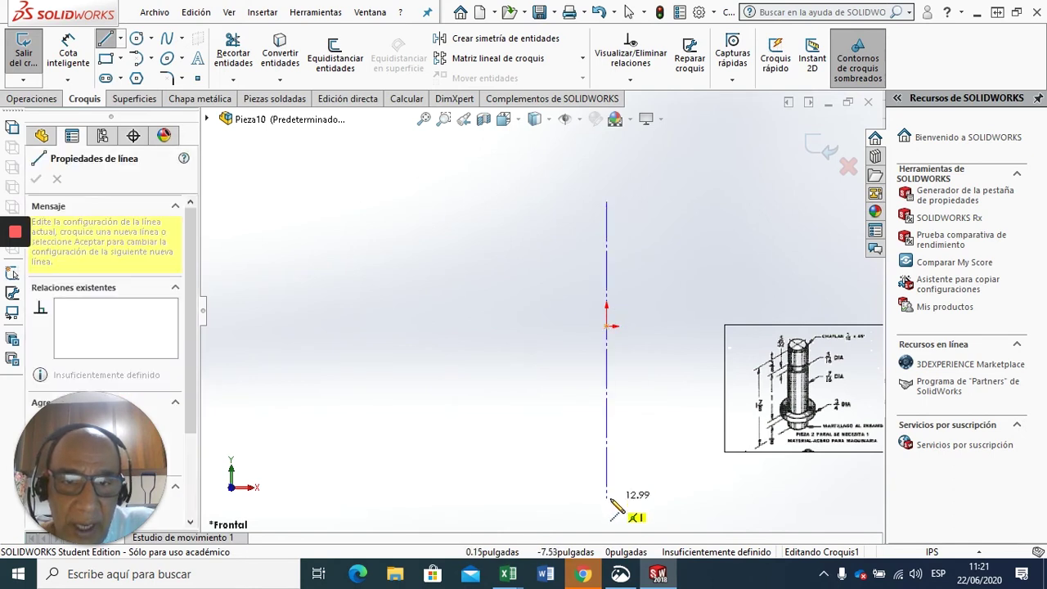
left_click(607, 498)
key("Escape")
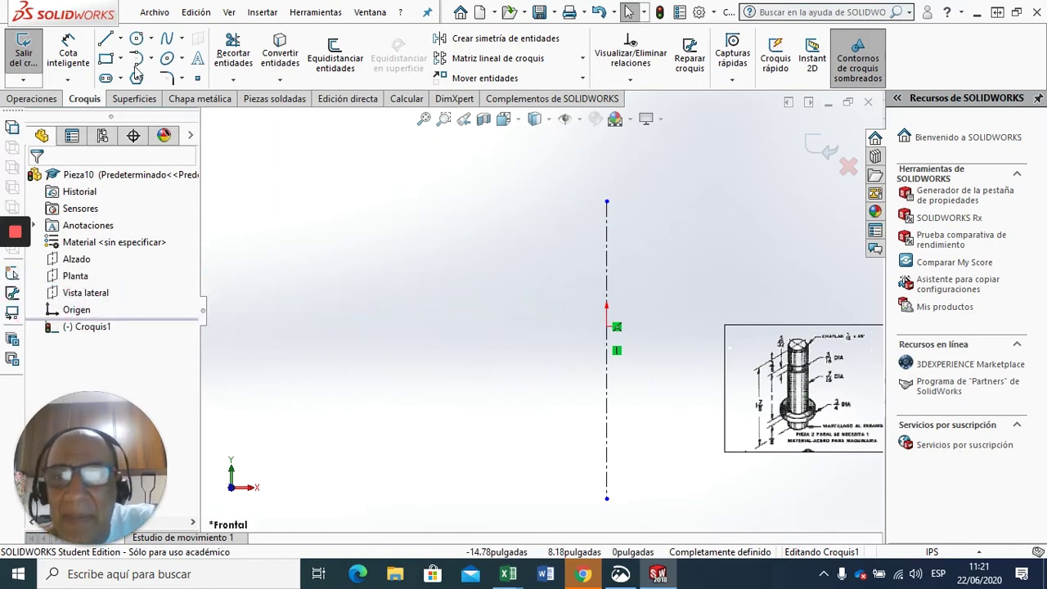
- Sketch the upper part of the pin's half profile from the centerline: top edge, outer side and rectangular groove below it
left_click(107, 41)
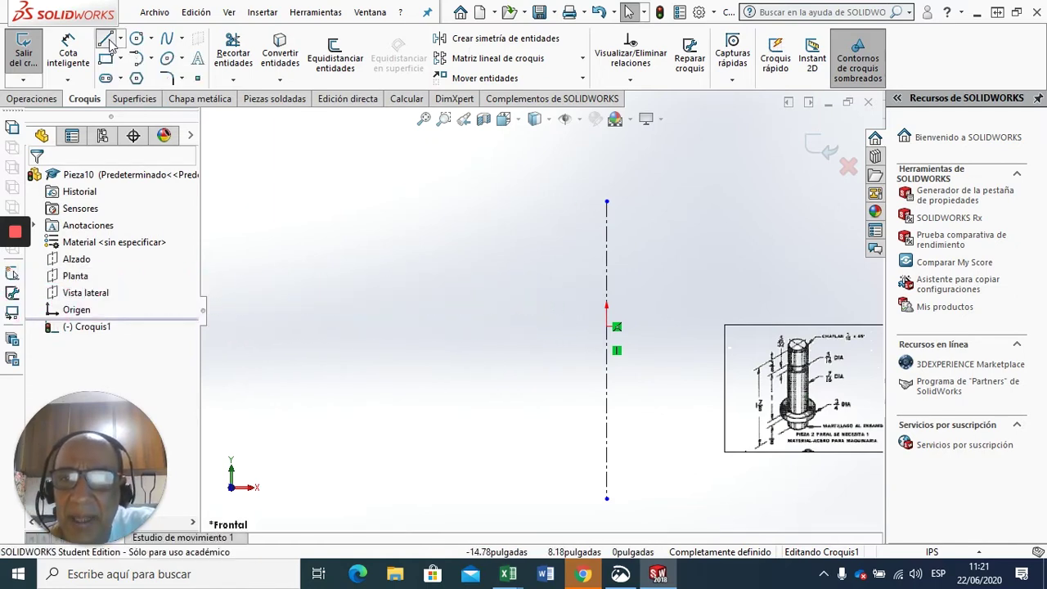
left_click(607, 229)
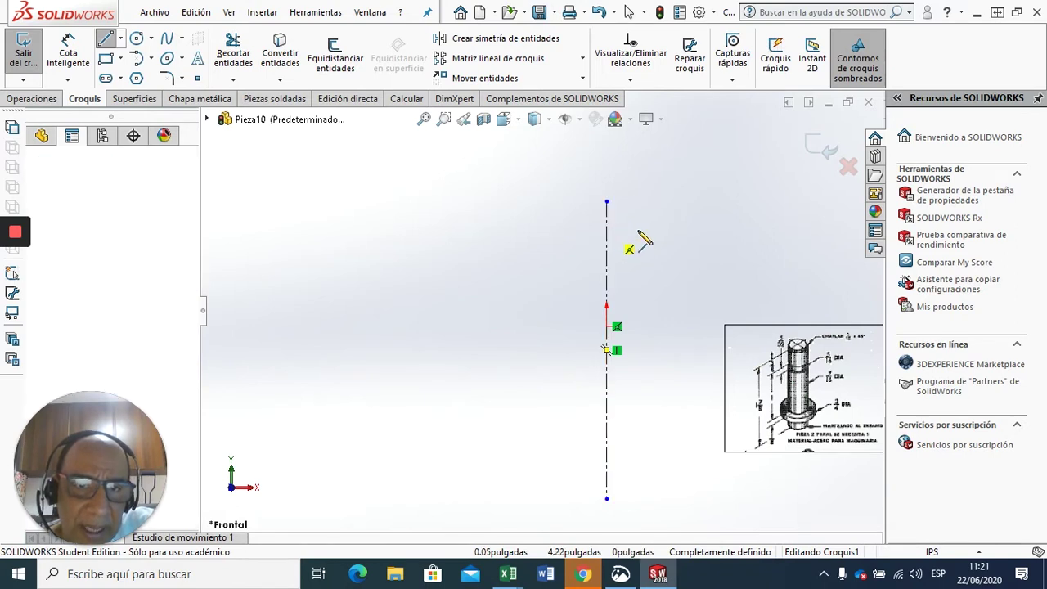
left_click(656, 230)
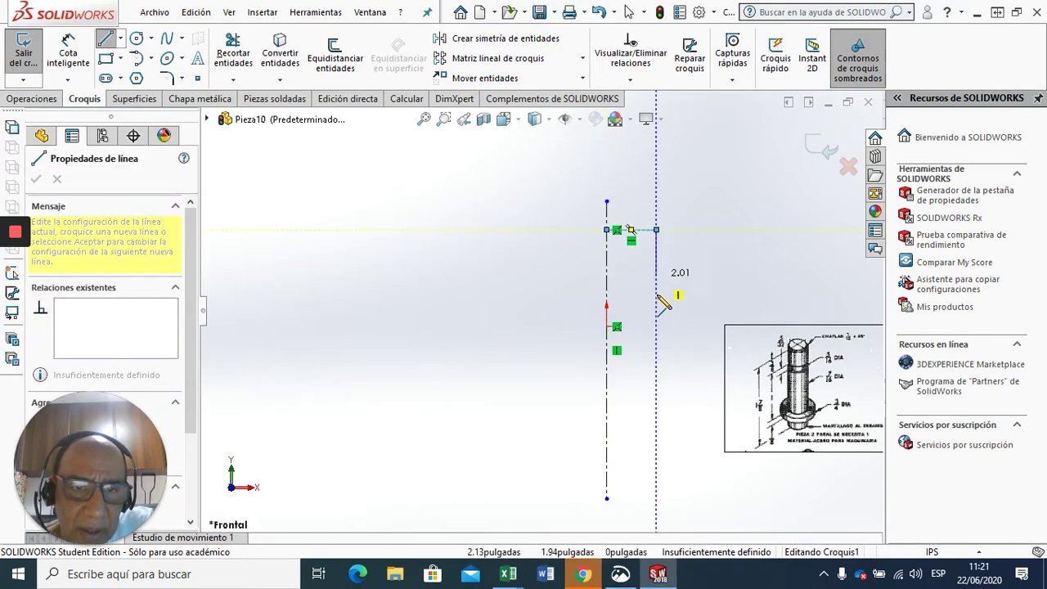
left_click(655, 283)
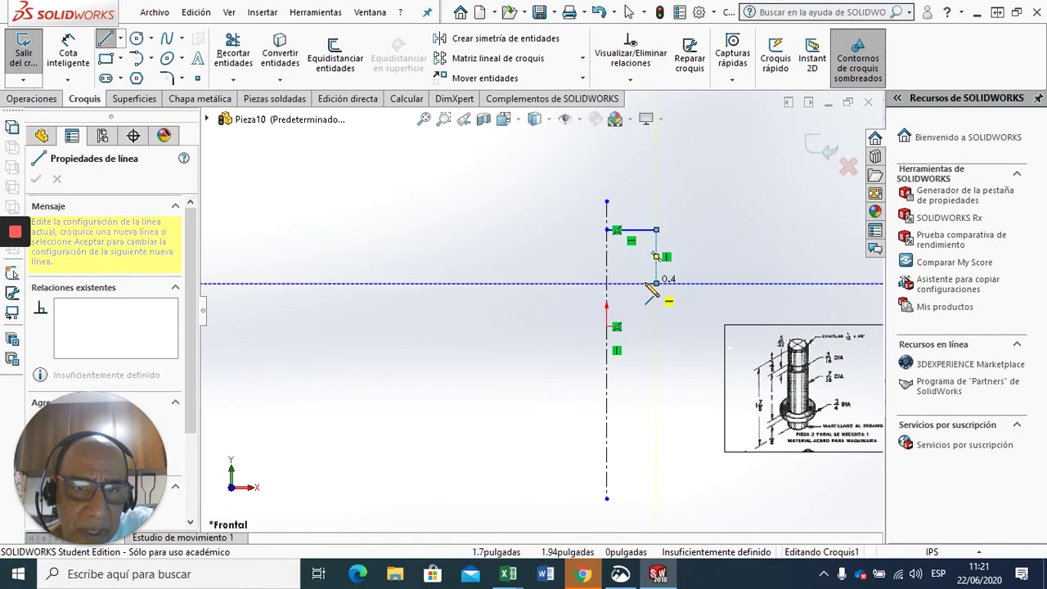
left_click(638, 283)
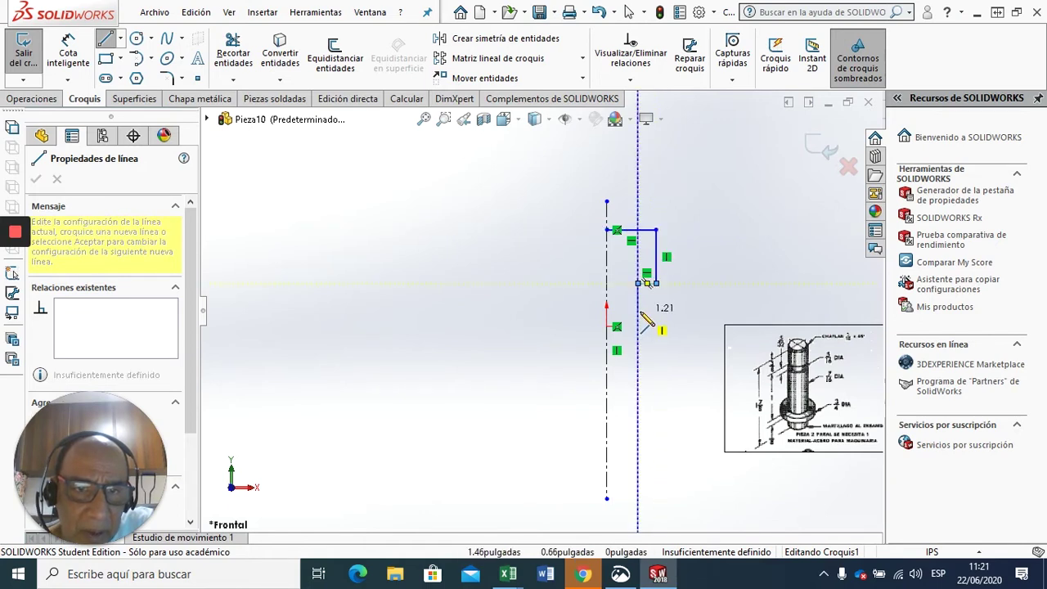
left_click(638, 310)
left_click(656, 310)
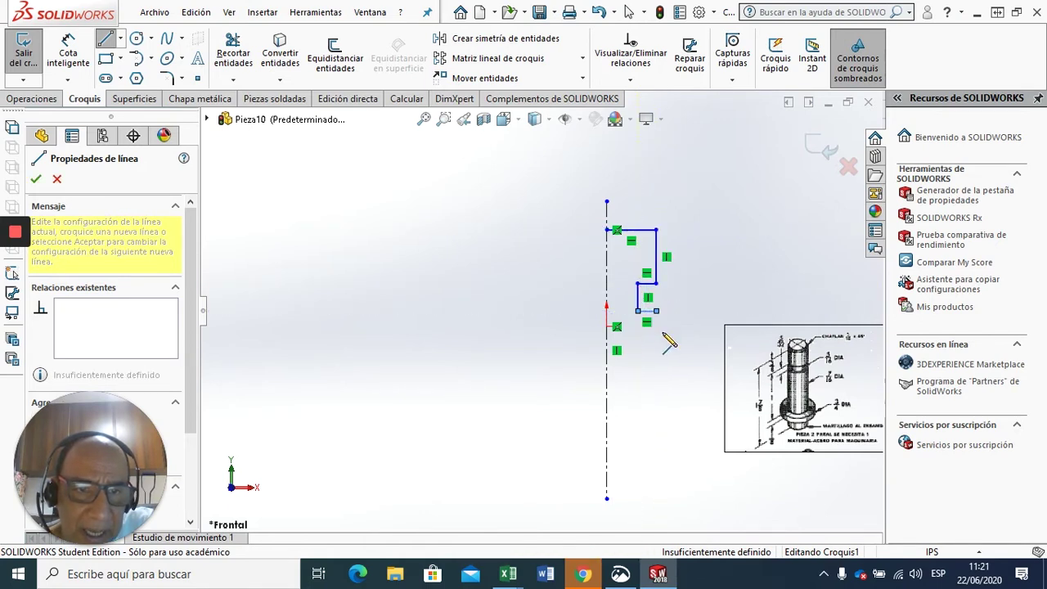
- Continue the half profile down the shank, around the projecting collar and lower end, and back horizontally to the centerline
left_click(656, 407)
left_click(676, 407)
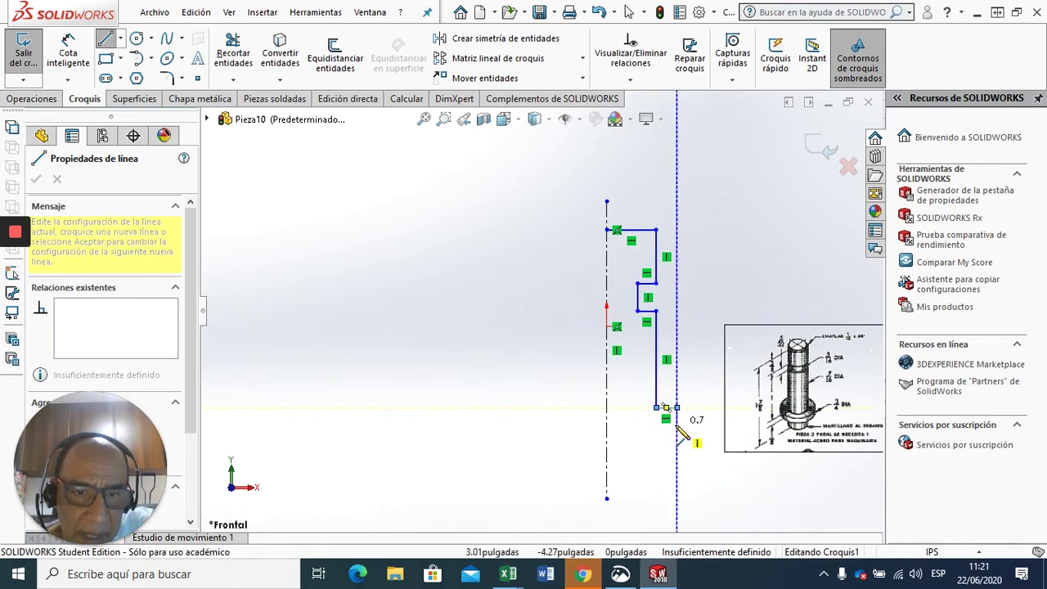
left_click(677, 425)
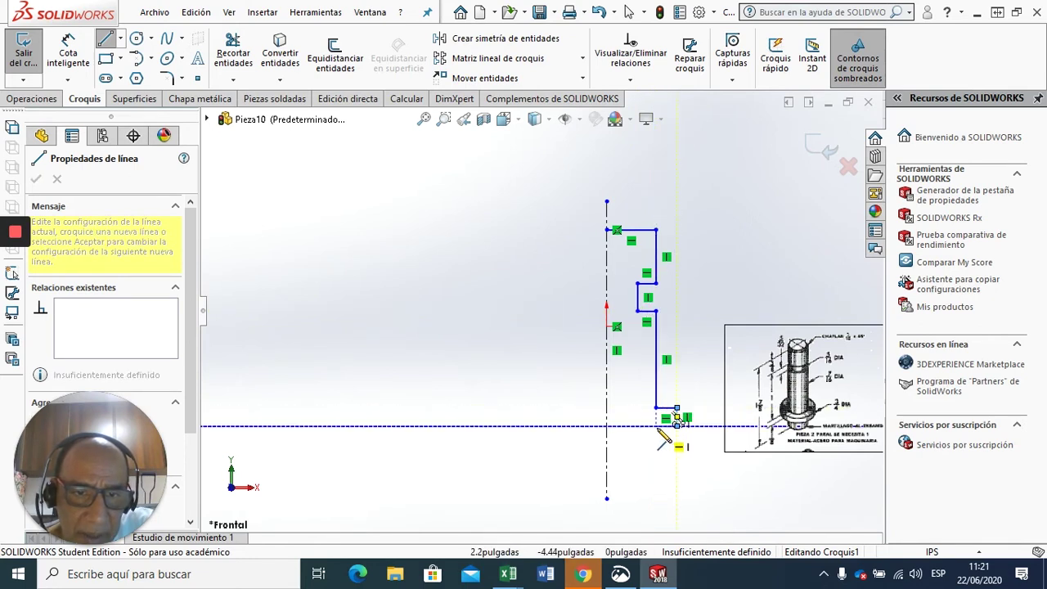
left_click(656, 425)
left_click(655, 466)
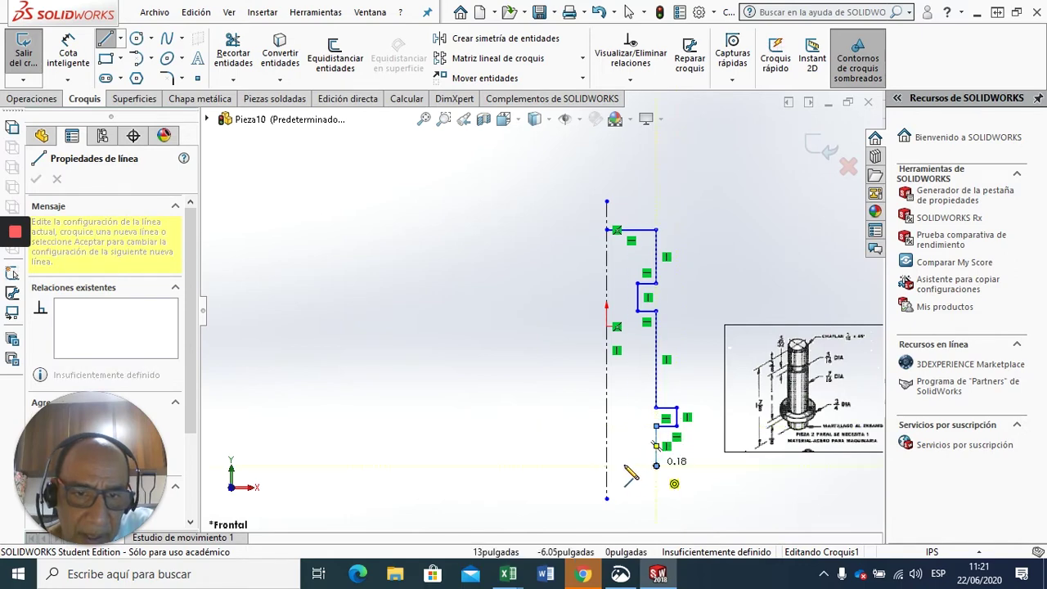
left_click(606, 466)
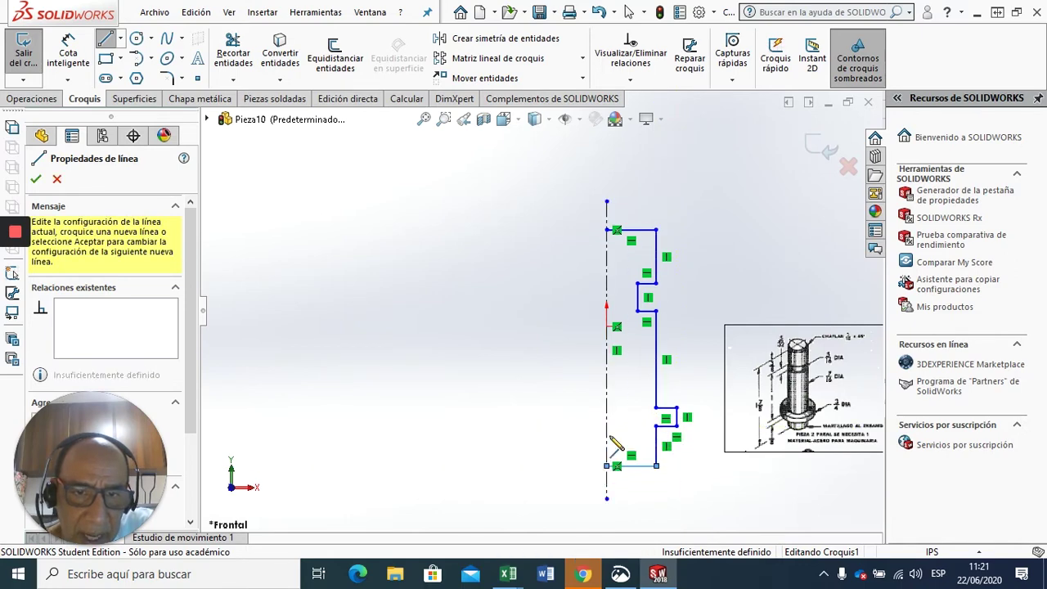
- Close the half profile with a vertical line along the centerline up to its top edge, and finish the Line tool
left_click(606, 230)
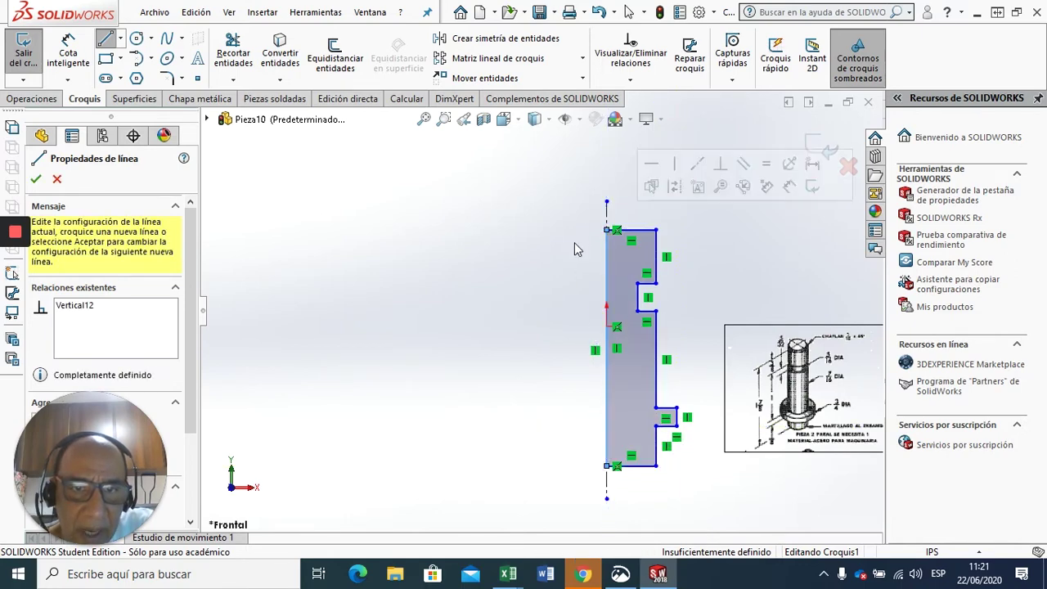
left_click(36, 180)
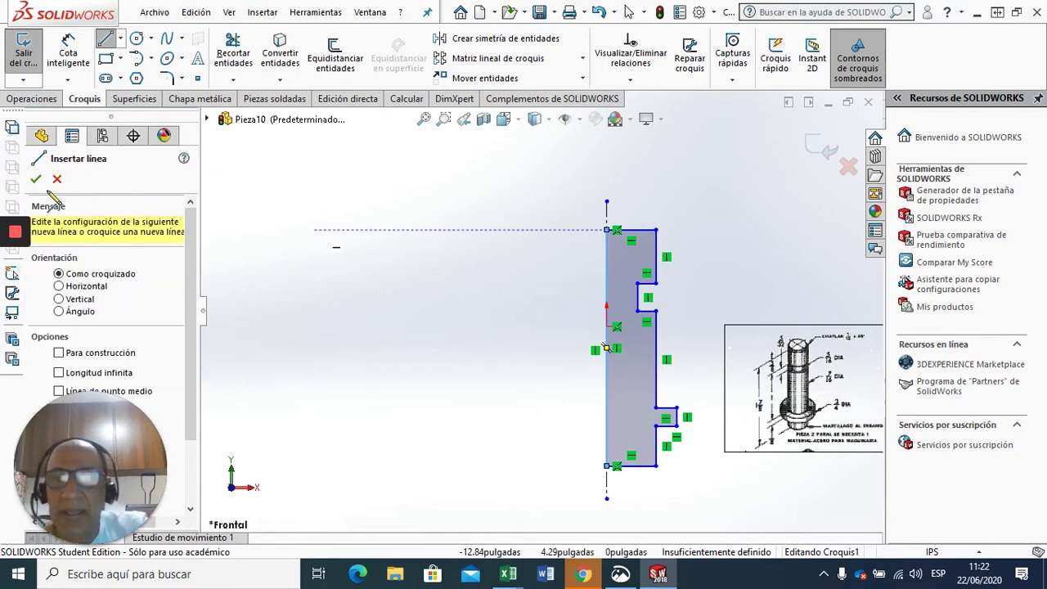
left_click(36, 180)
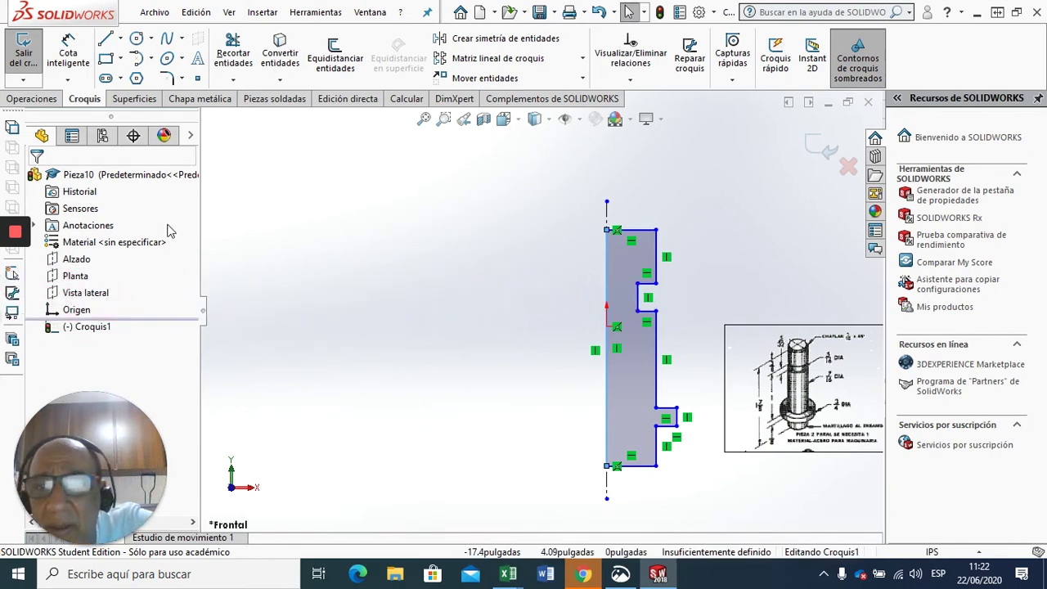
- Dimension the profile's overall height between its two endpoints on the centerline as 17/8 inches
left_click(69, 54)
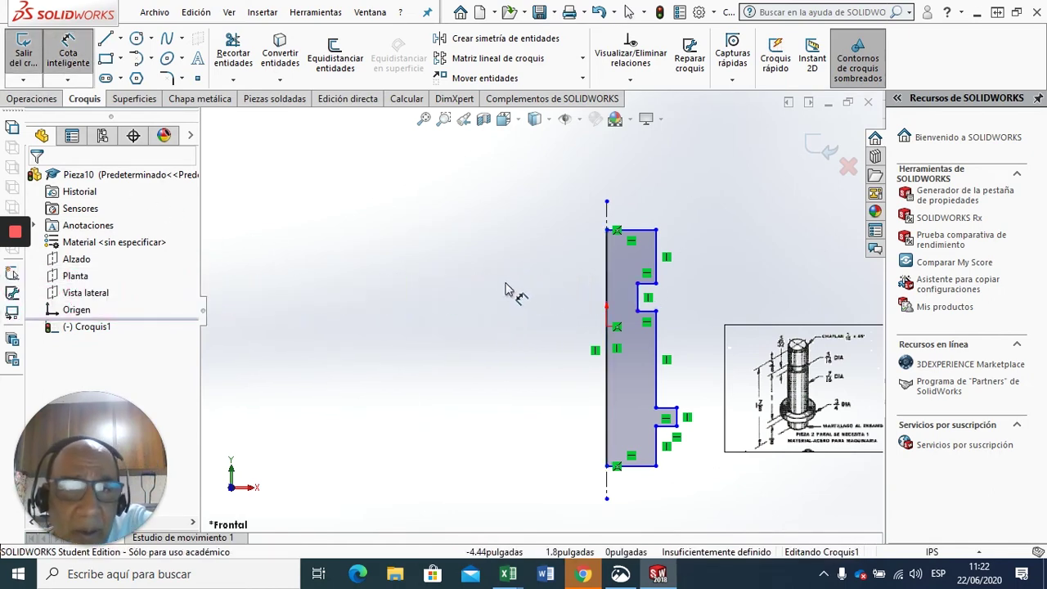
left_click(606, 230)
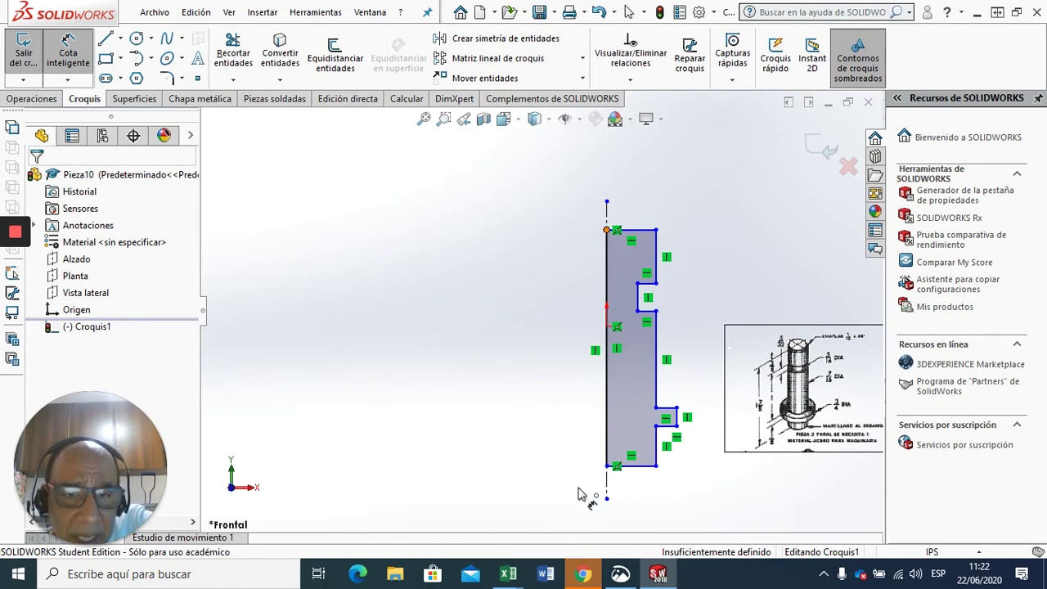
left_click(606, 466)
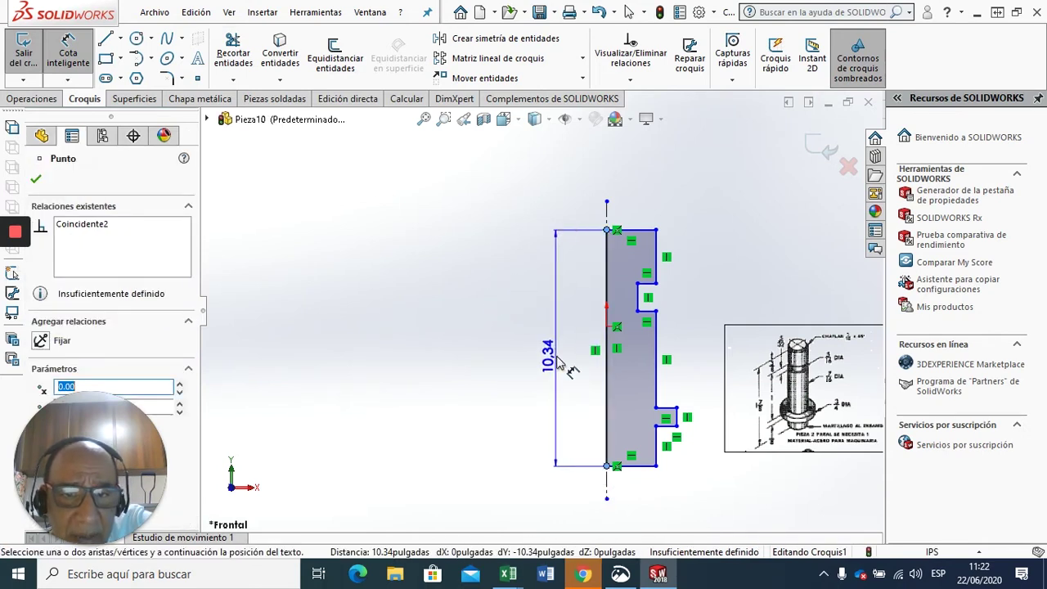
left_click(546, 442)
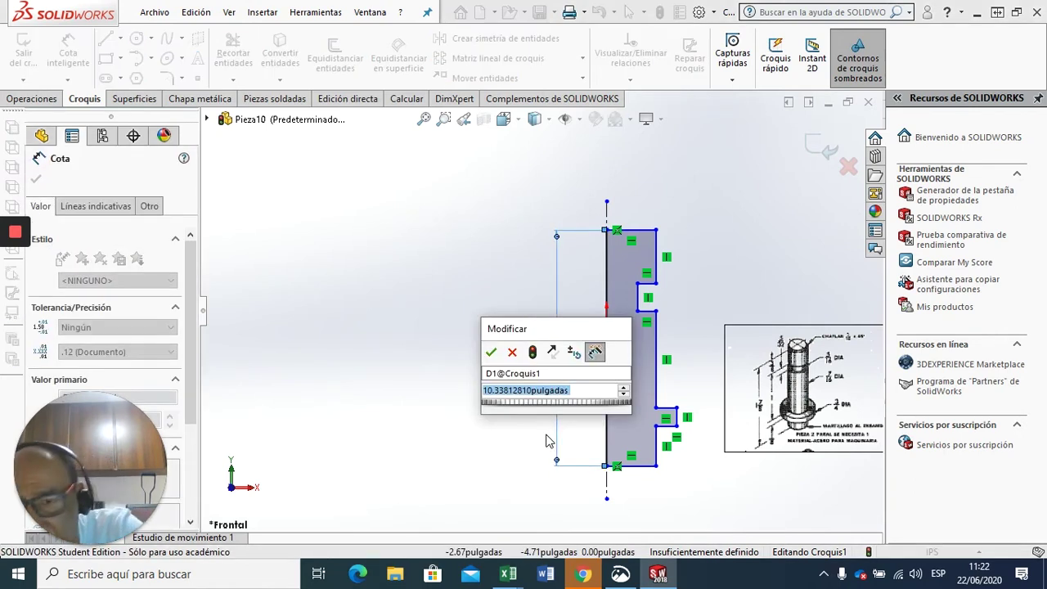
type("17")
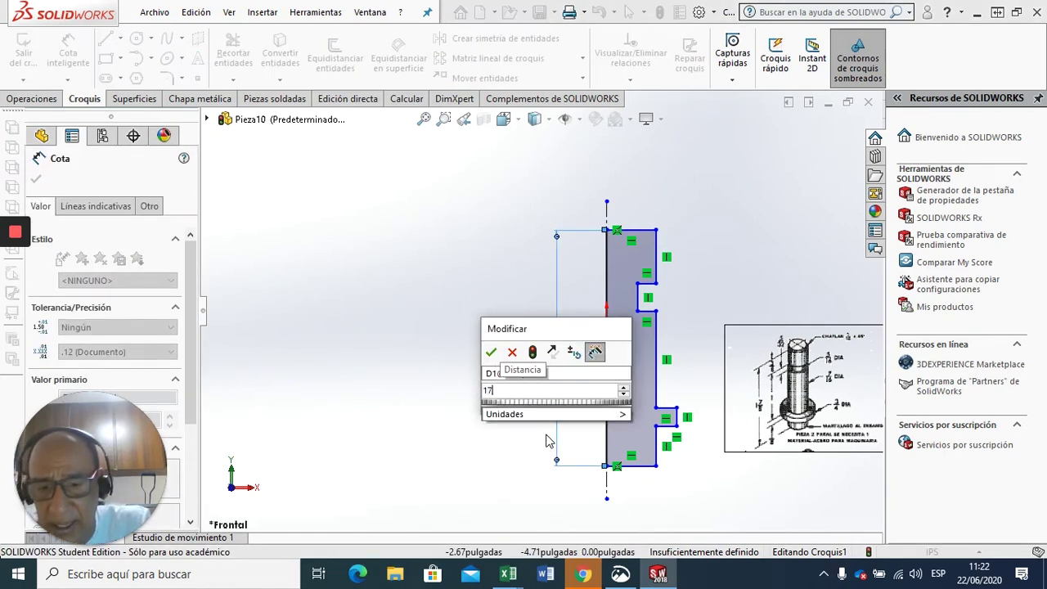
type("/8")
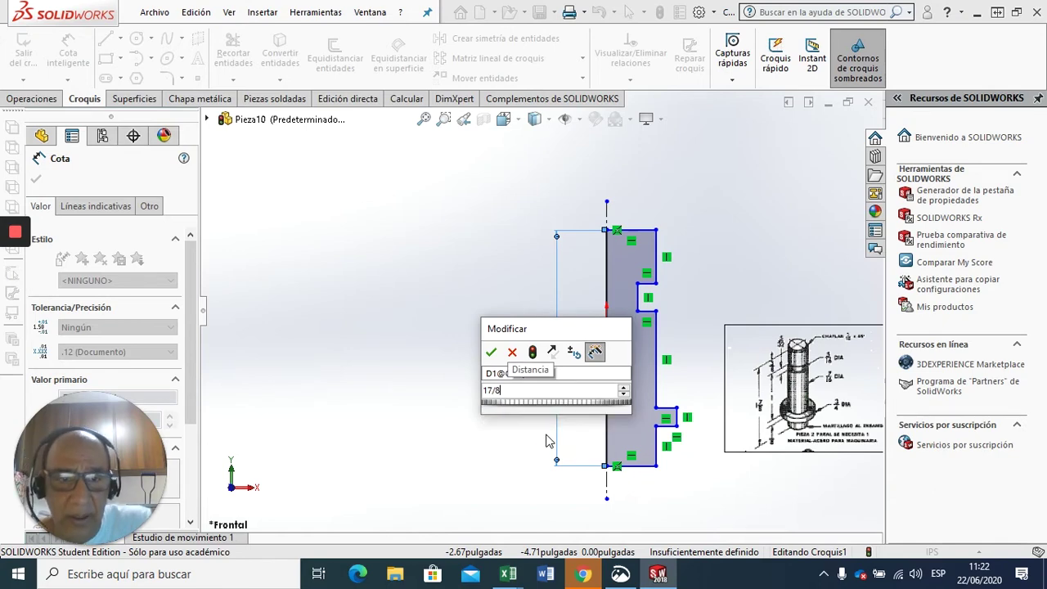
key("Return")
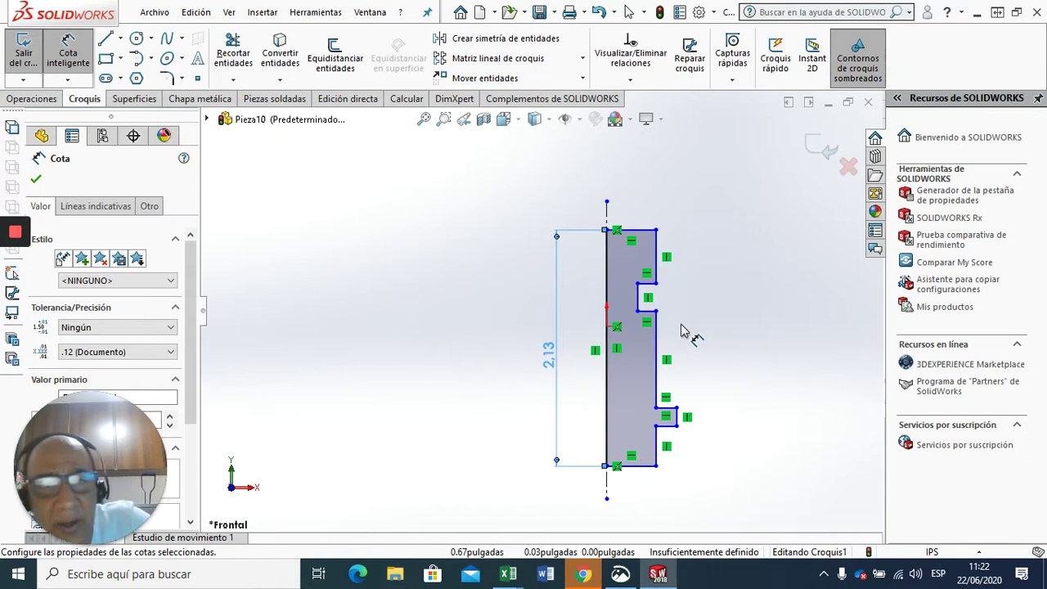
- Dimension the outer vertical segment above the groove as 3/8 inch
left_click(708, 265)
left_click(708, 273)
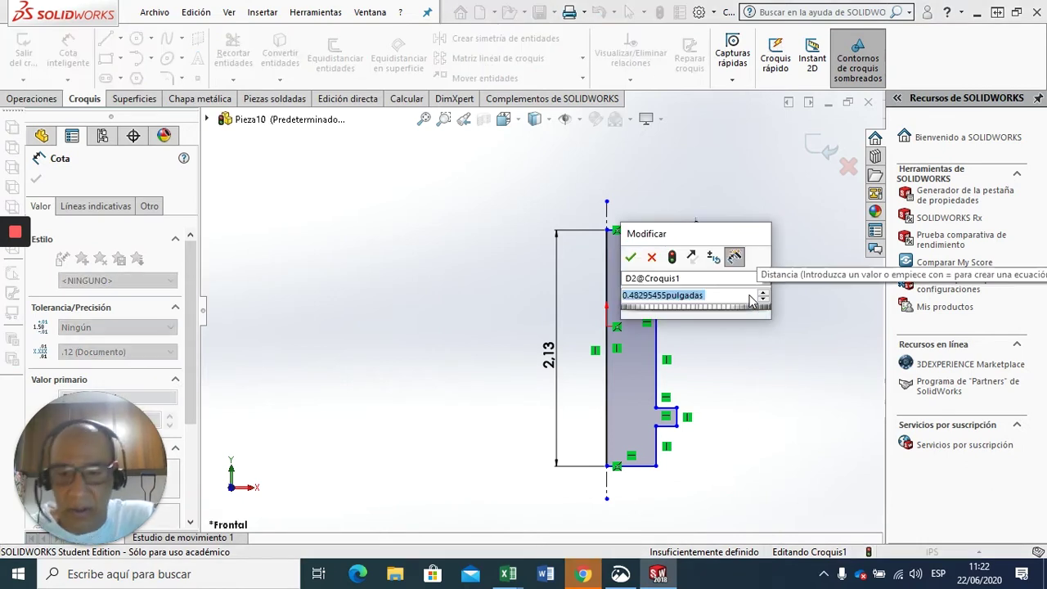
type("3/8")
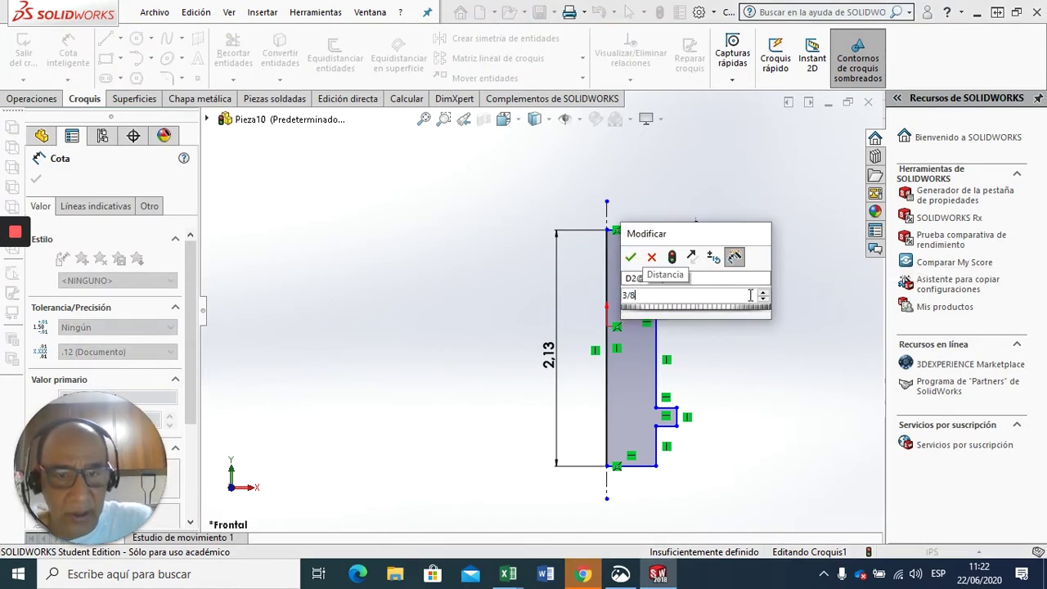
key("Return")
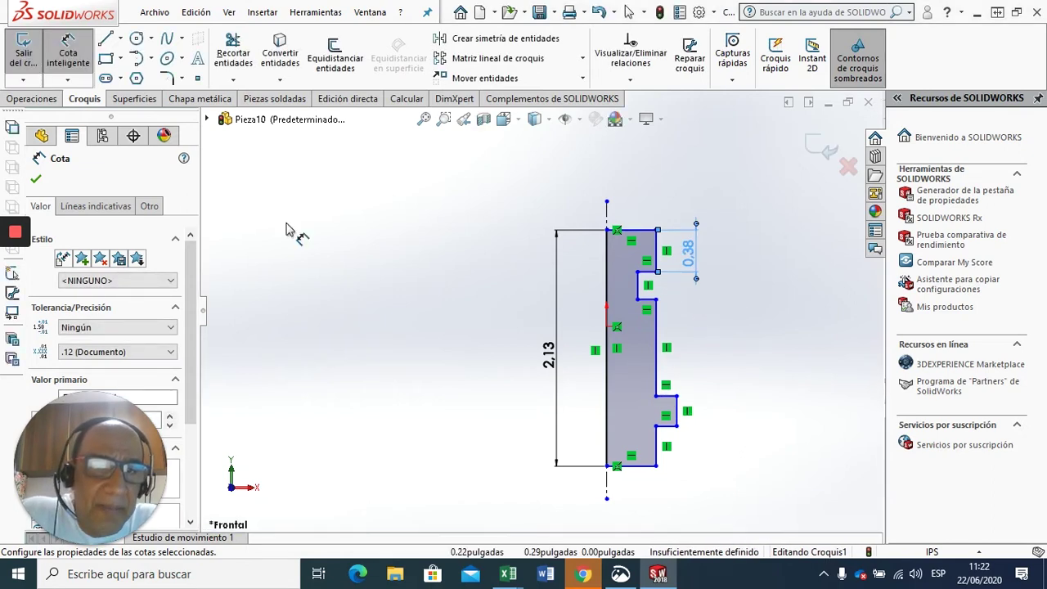
- Dimension the groove's width between its upper and lower outer corners as 5/32 inch
left_click(446, 120)
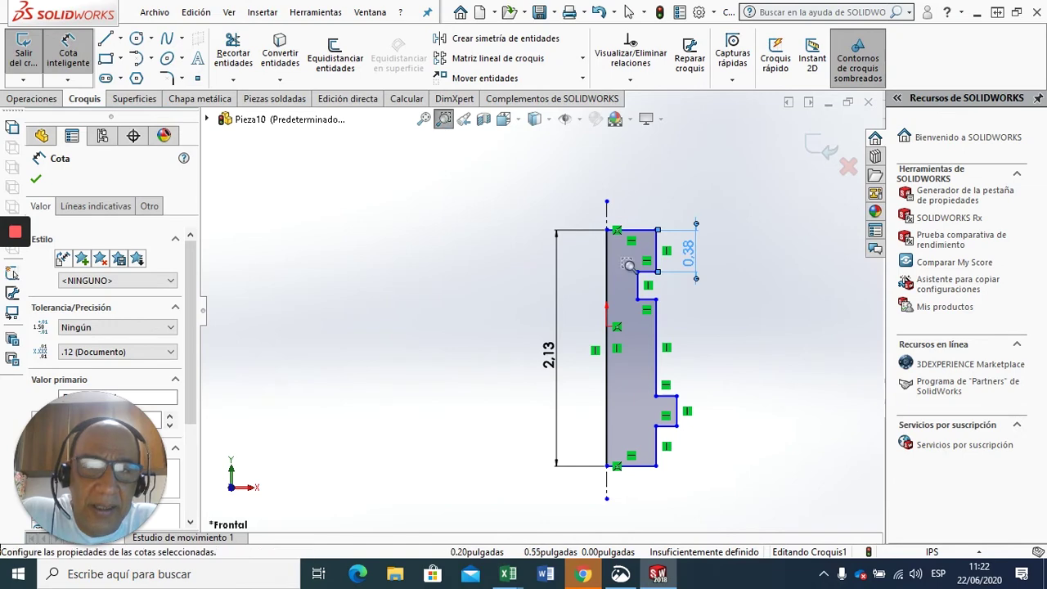
left_click_drag(622, 266, 720, 336)
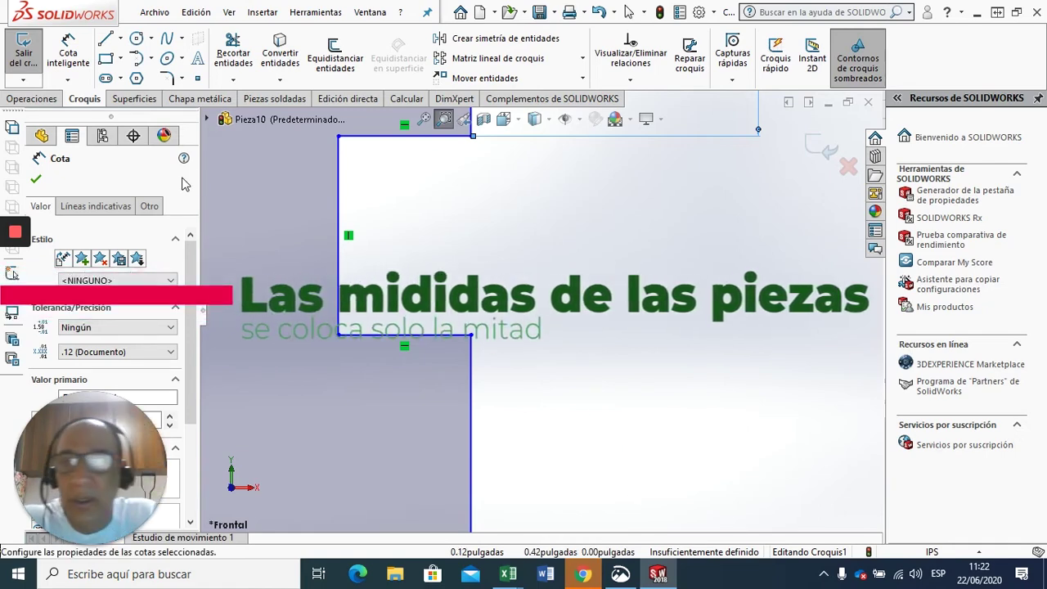
left_click(68, 53)
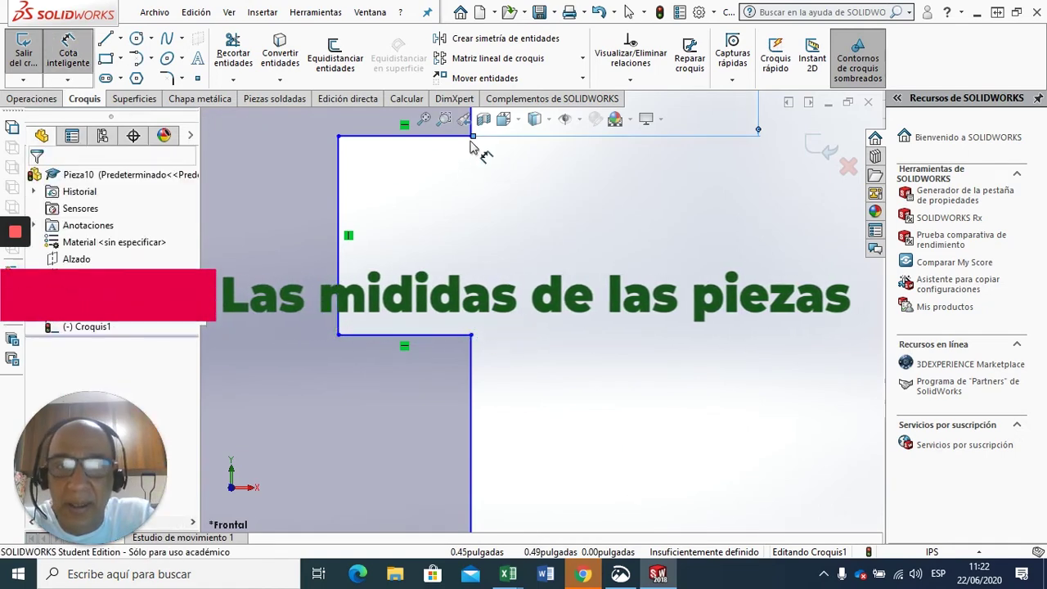
left_click(471, 335)
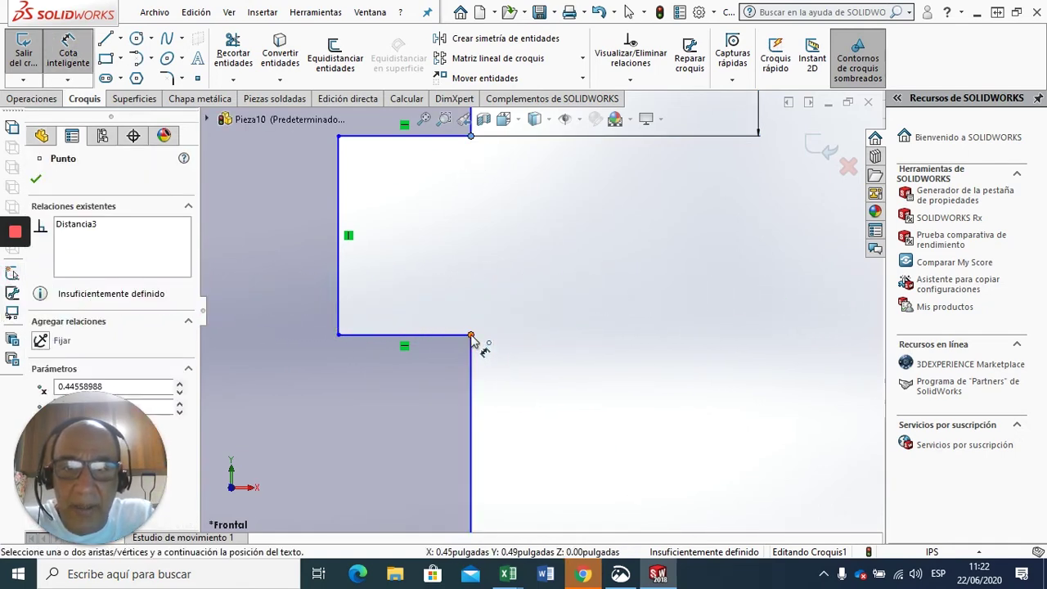
left_click(619, 269)
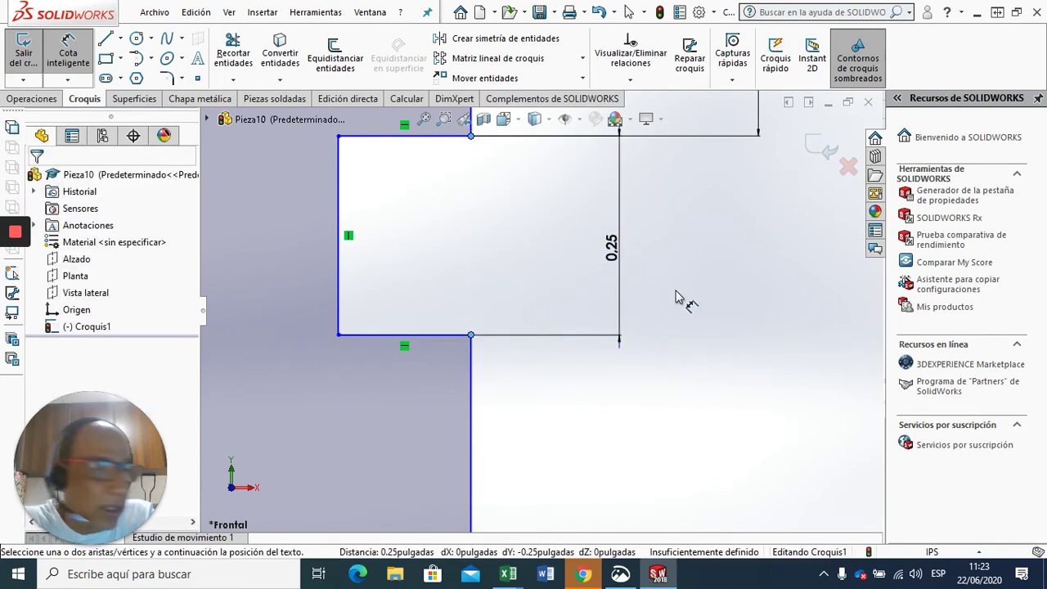
left_click(676, 298)
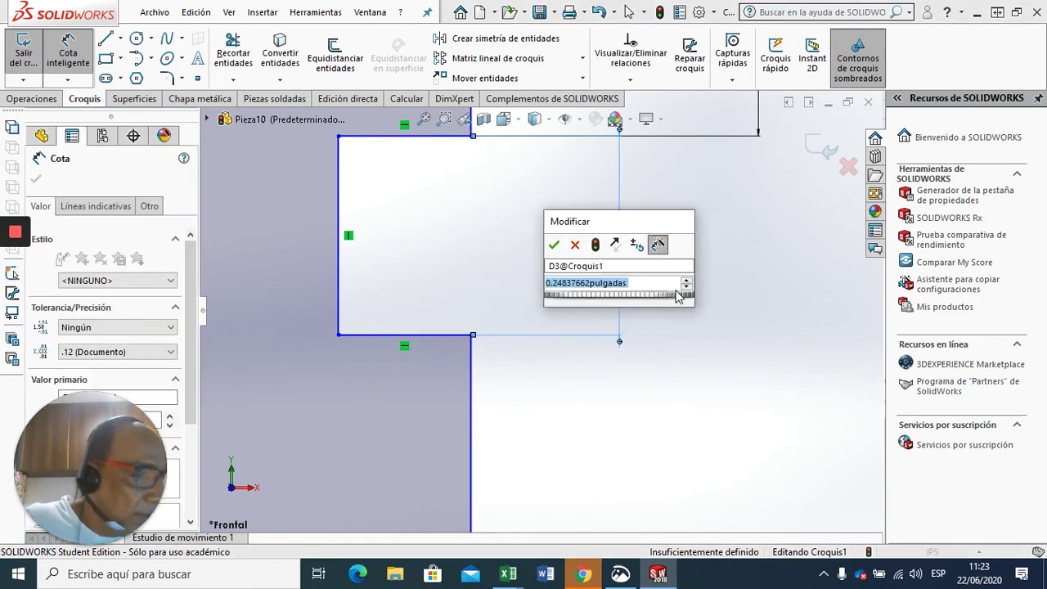
type("5/32")
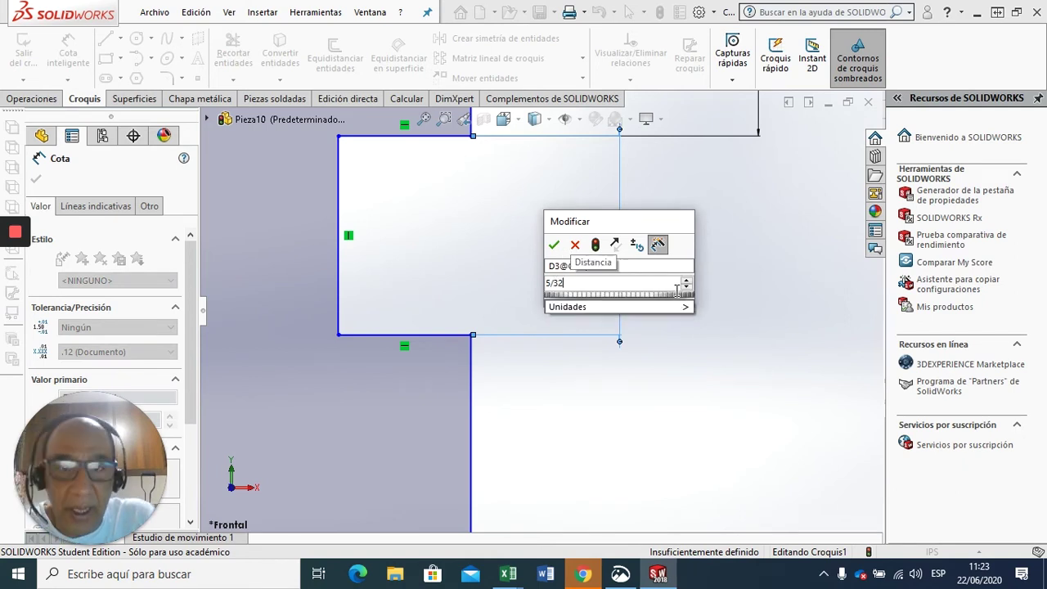
key("Return")
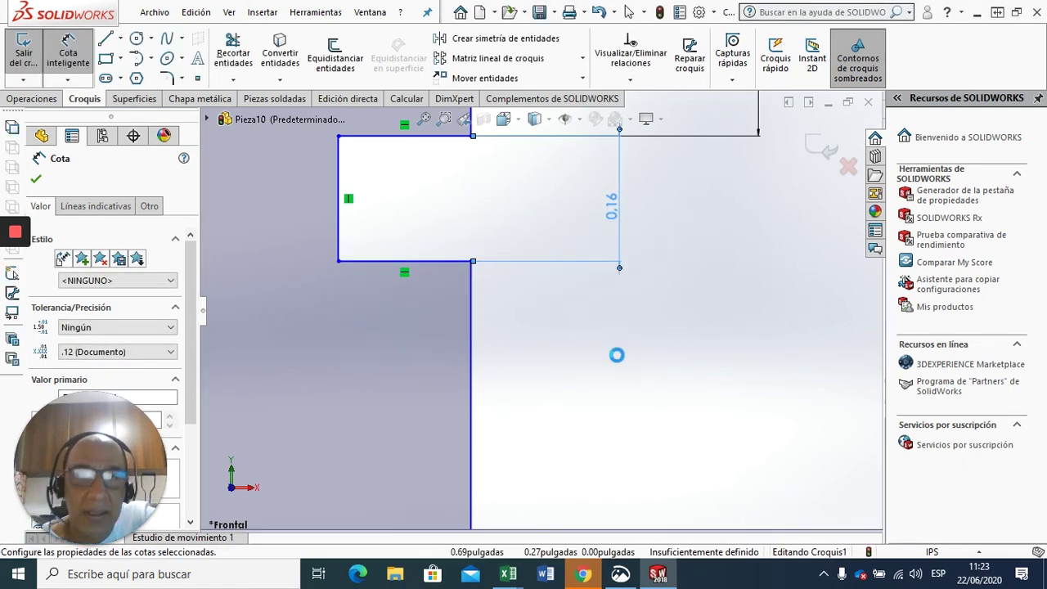
scroll(618, 360, "down", 2)
scroll(582, 379, "up", 3)
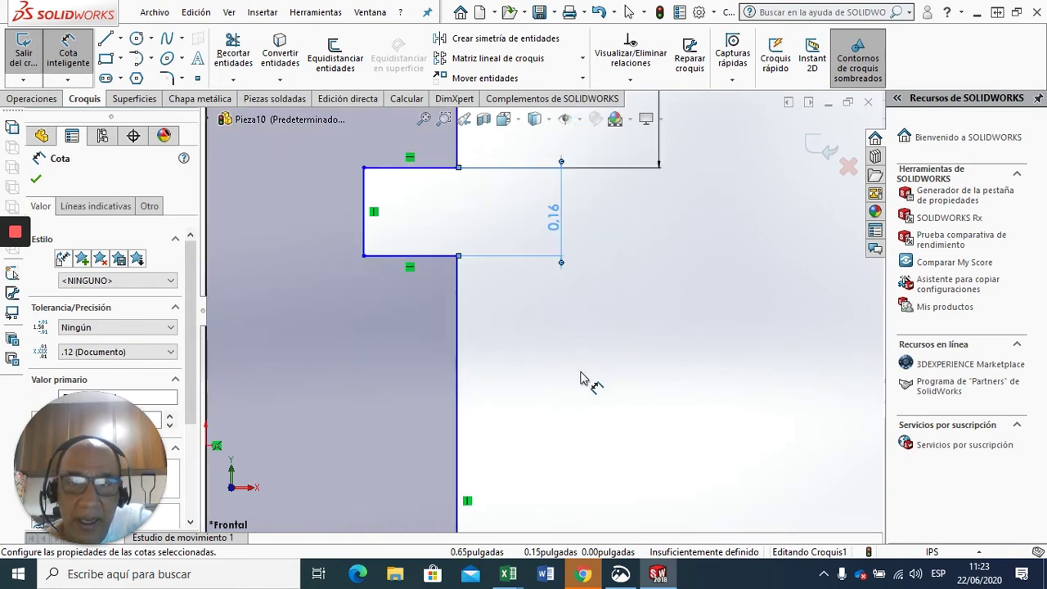
scroll(588, 420, "up", 2)
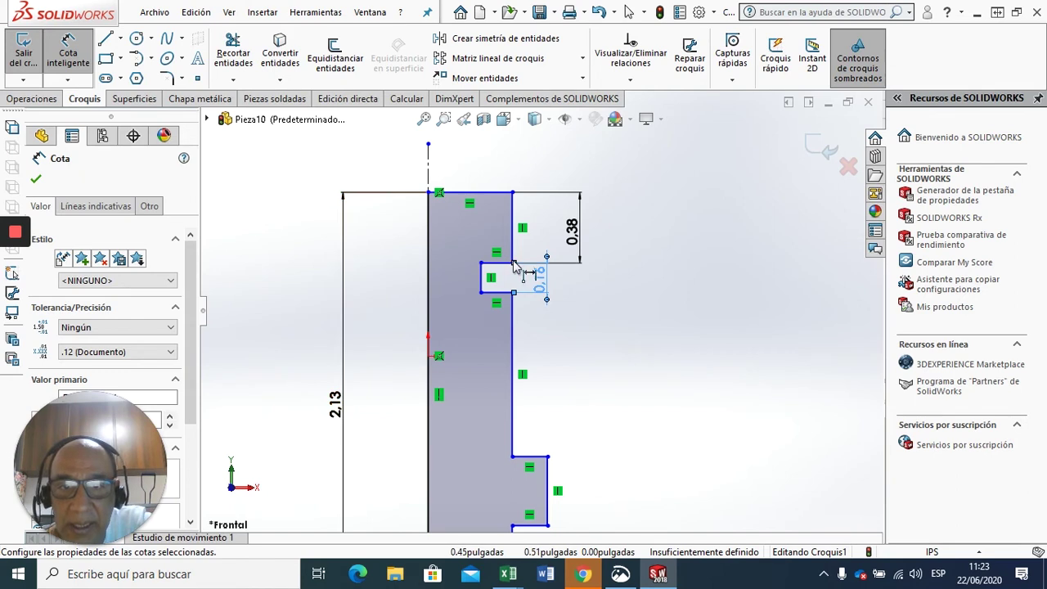
key("Escape")
left_click(548, 456)
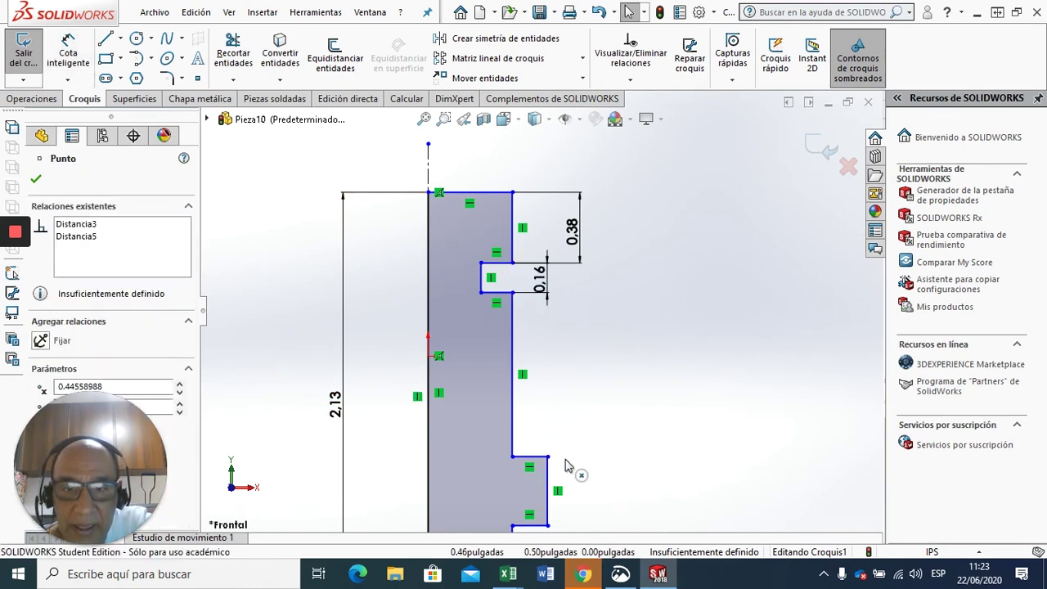
key("d")
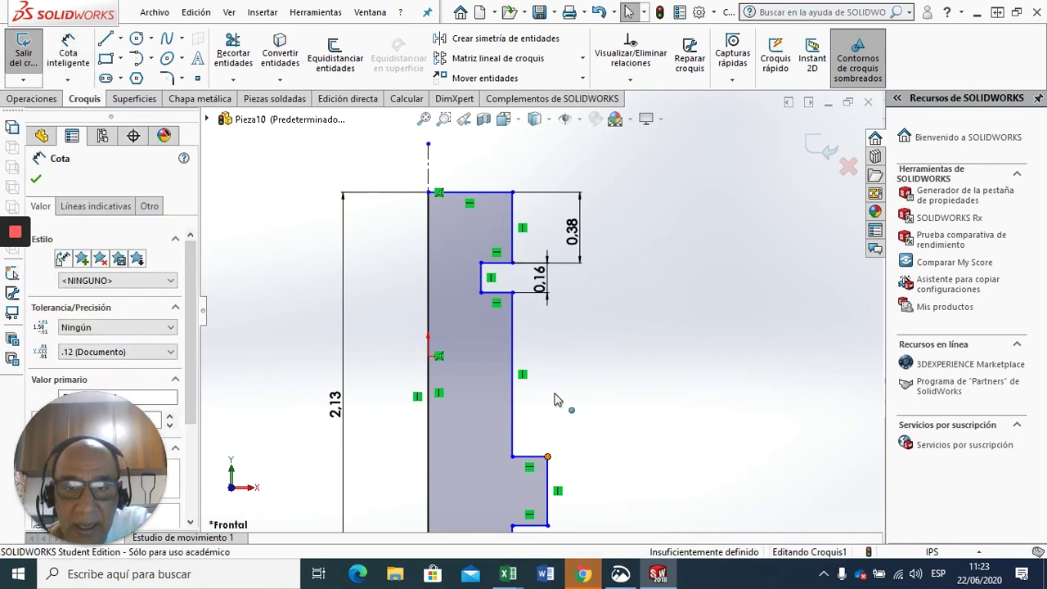
left_click(581, 360)
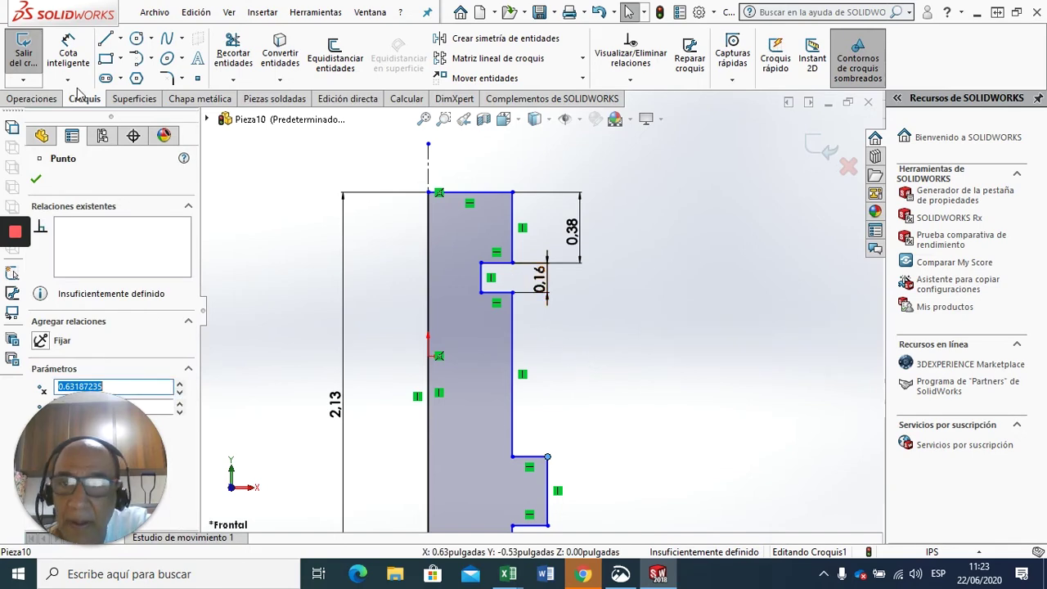
- Dimension the vertical distance from the groove's upper outer corner to the collar's upper outer corner as 1 inch
left_click(69, 56)
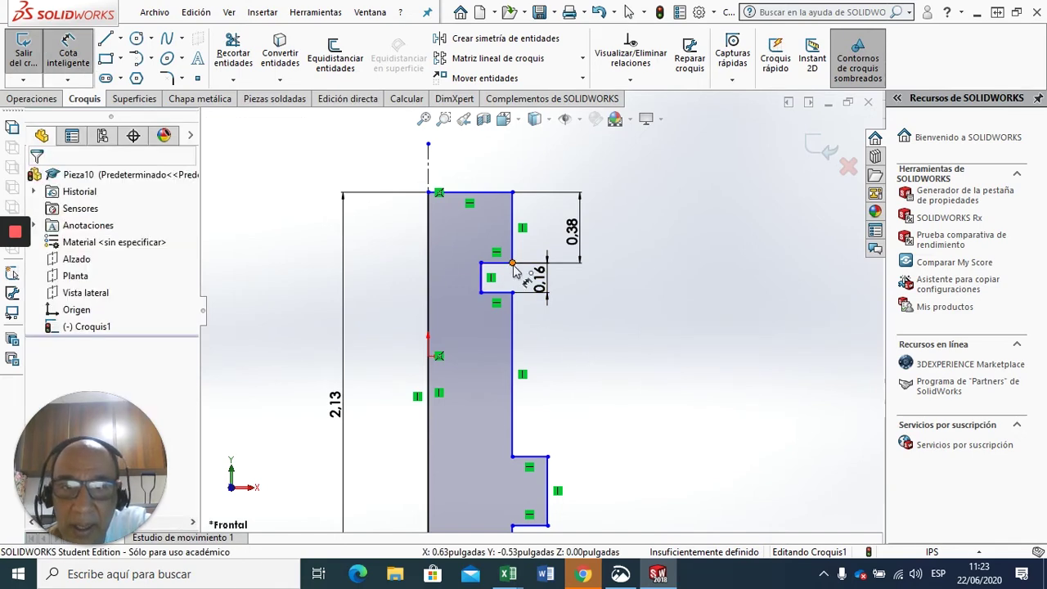
left_click(547, 455)
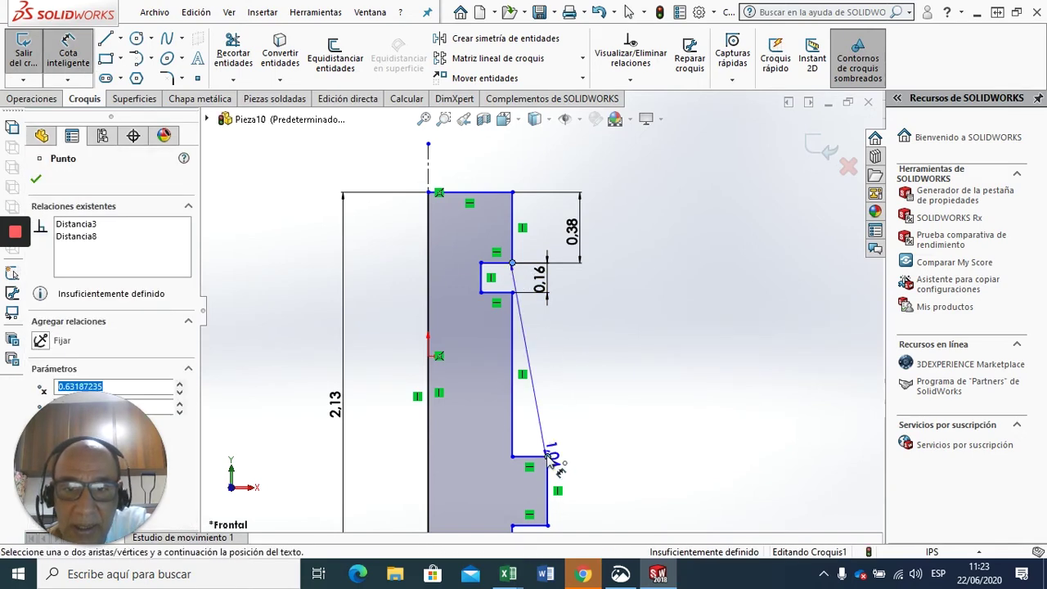
left_click(511, 261)
left_click(577, 369)
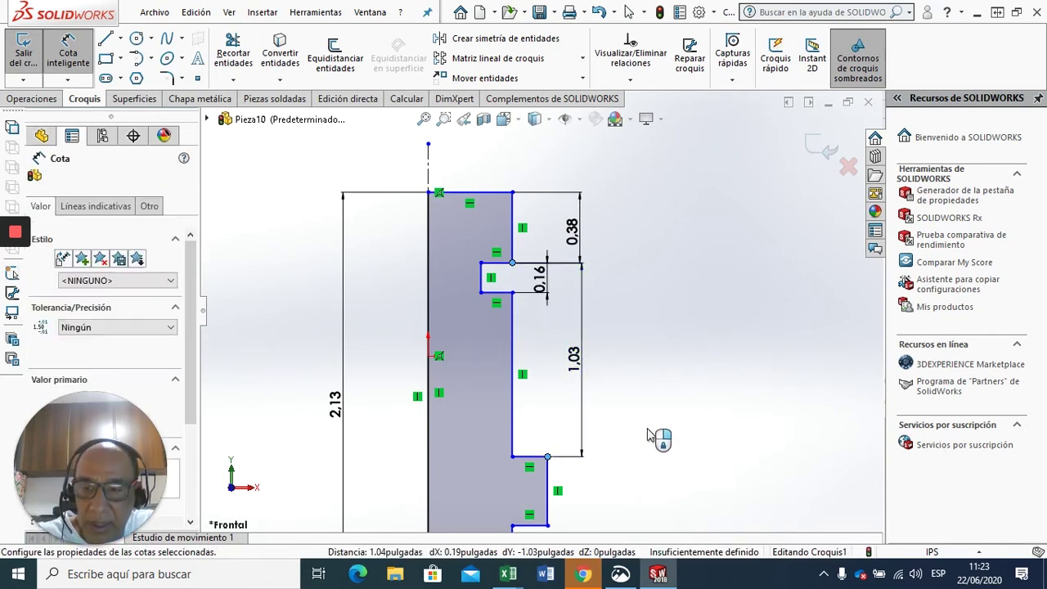
type("1")
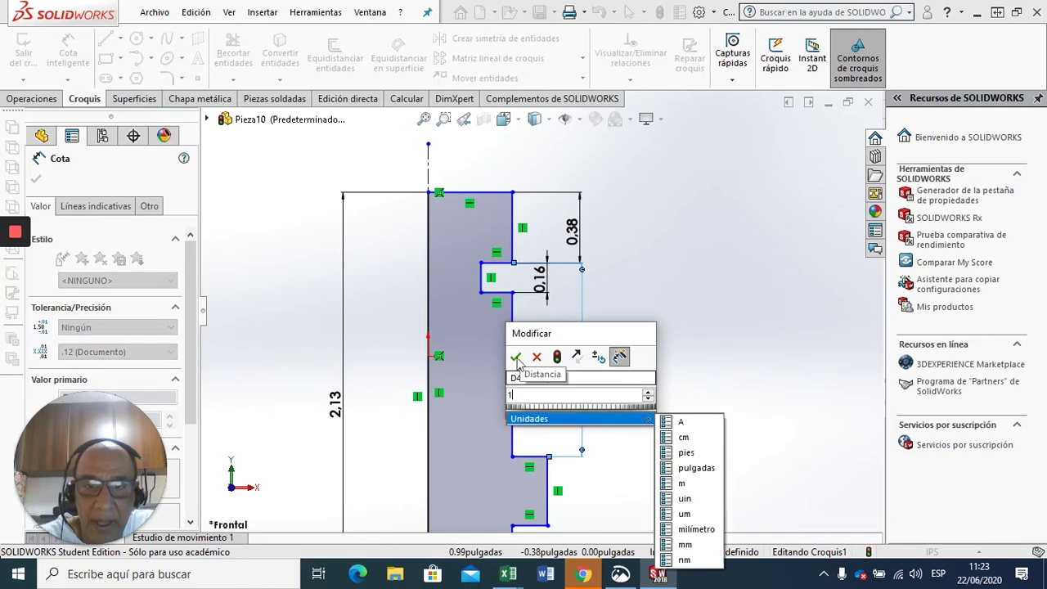
key("Escape")
key("Escape")
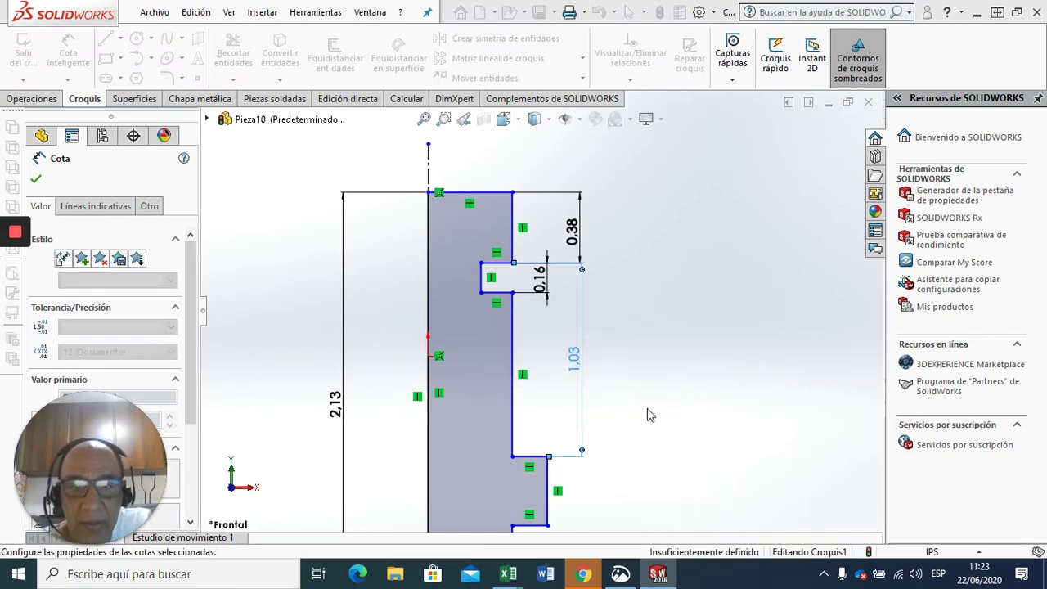
- Dimension the collar's thickness between its upper and lower outer corners as 1/8 inch
scroll(651, 449, "down", 2)
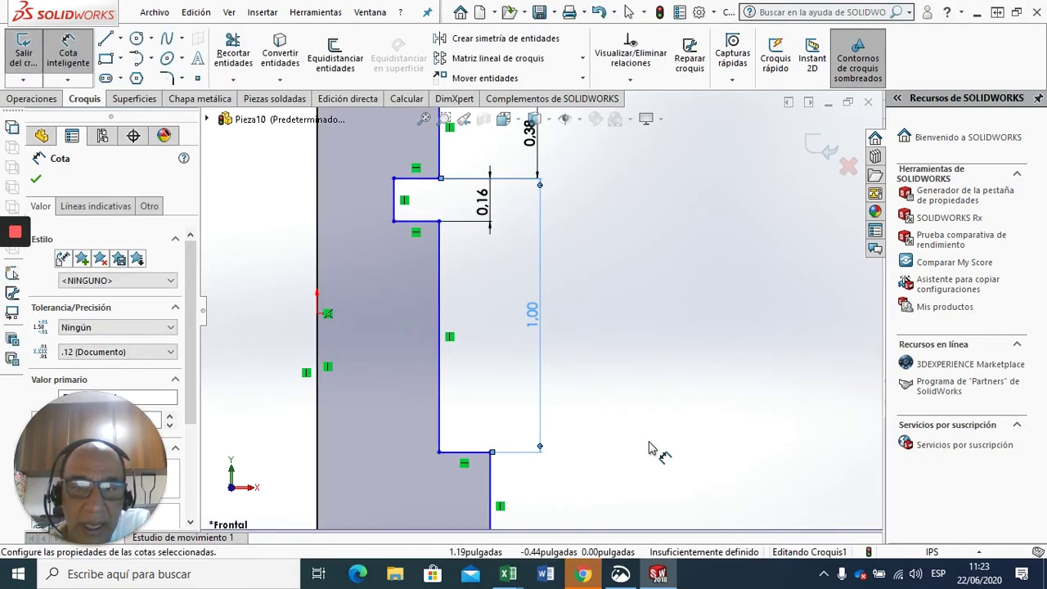
key("f")
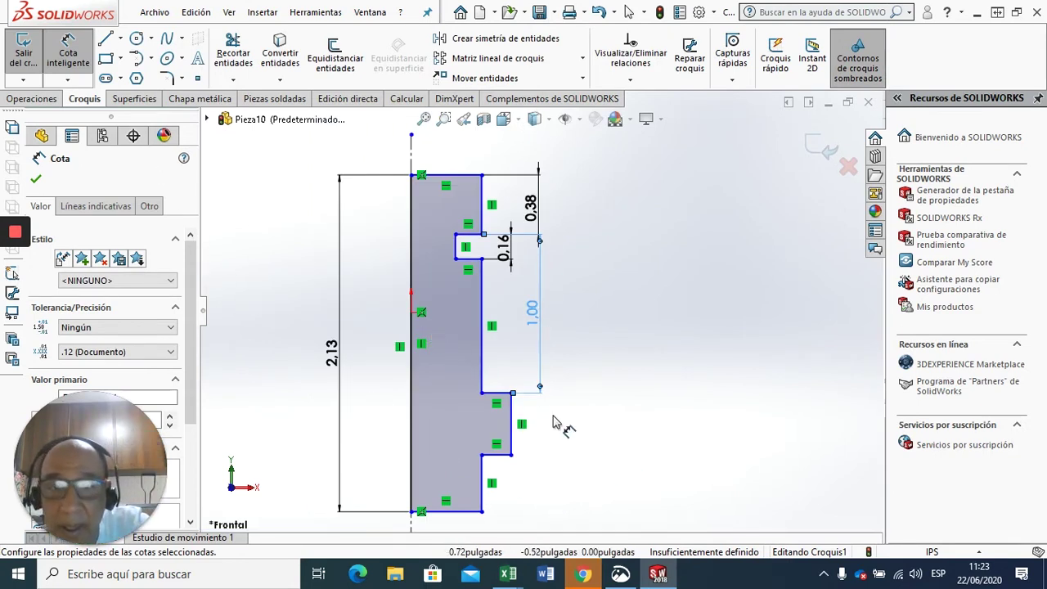
left_click(511, 394)
left_click(511, 454)
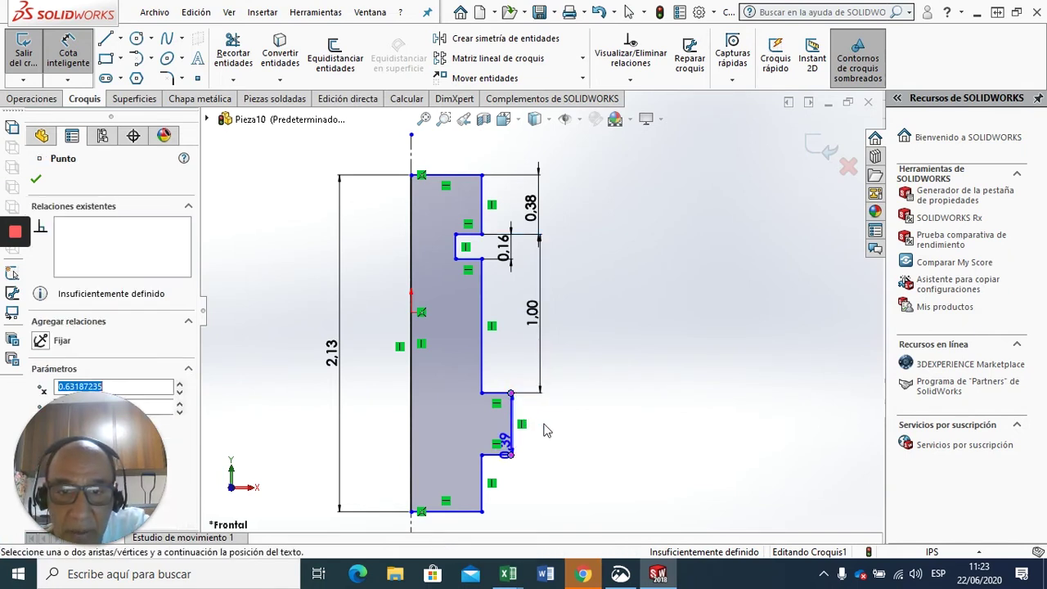
left_click(564, 441)
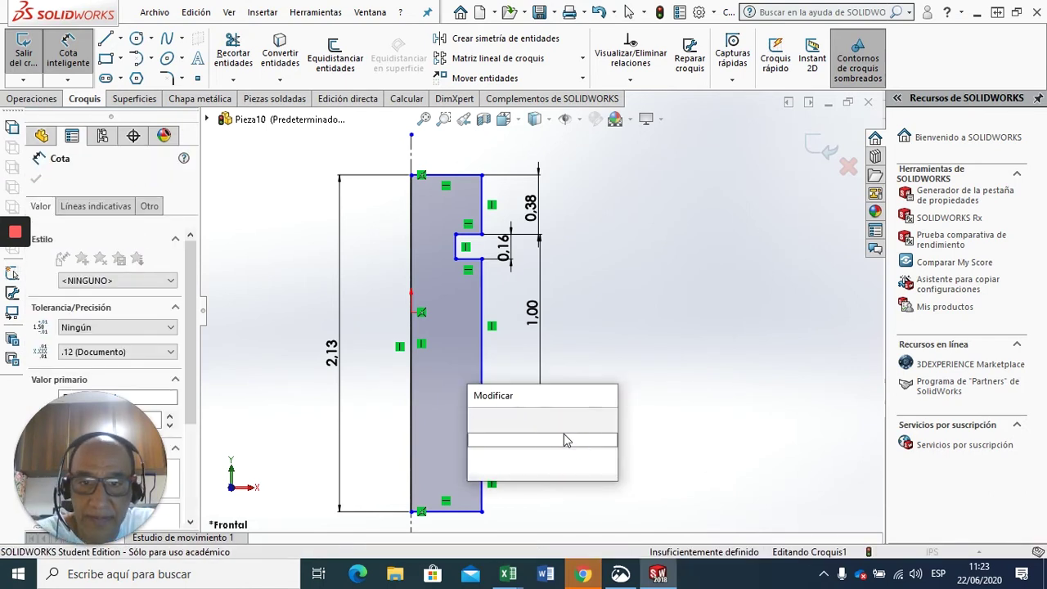
type("1/8")
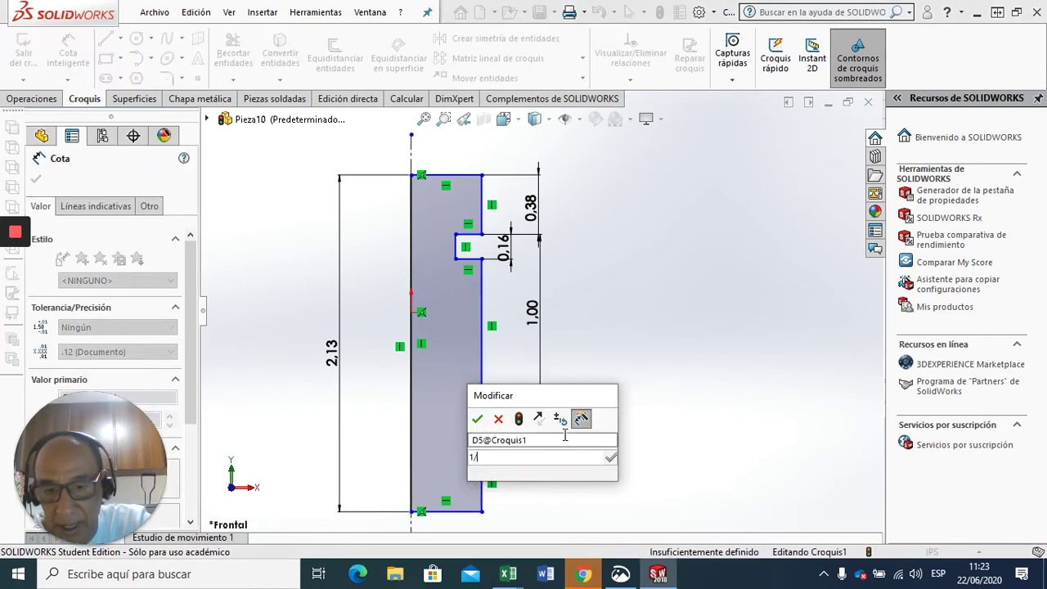
left_click(478, 419)
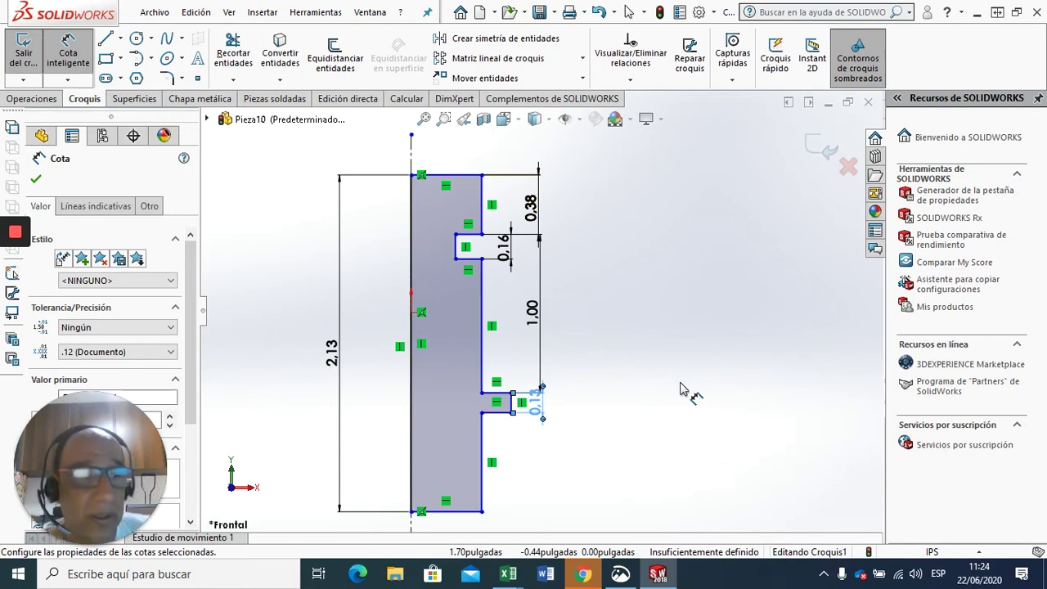
- Dimension the profile's top horizontal edge as 7/16 /2 inch, half of the shank diameter
left_click(458, 174)
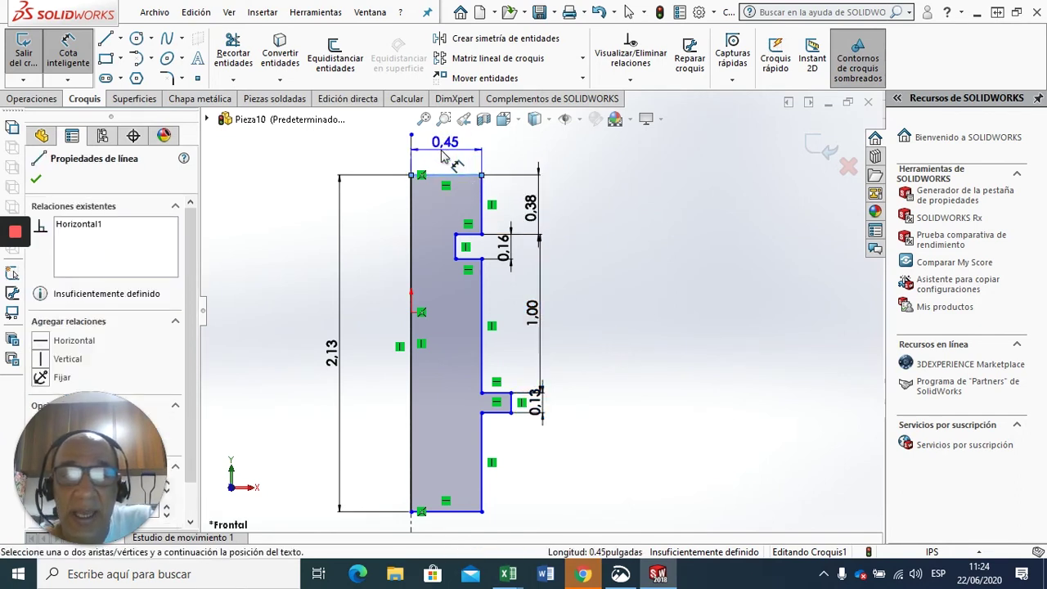
key("Escape")
left_click(446, 155)
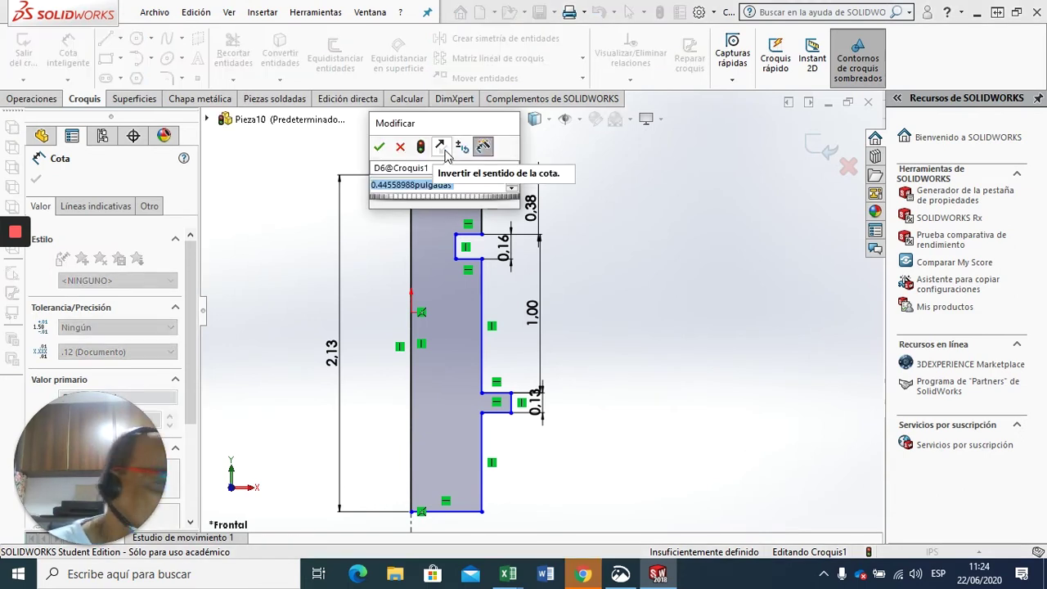
type("7/1")
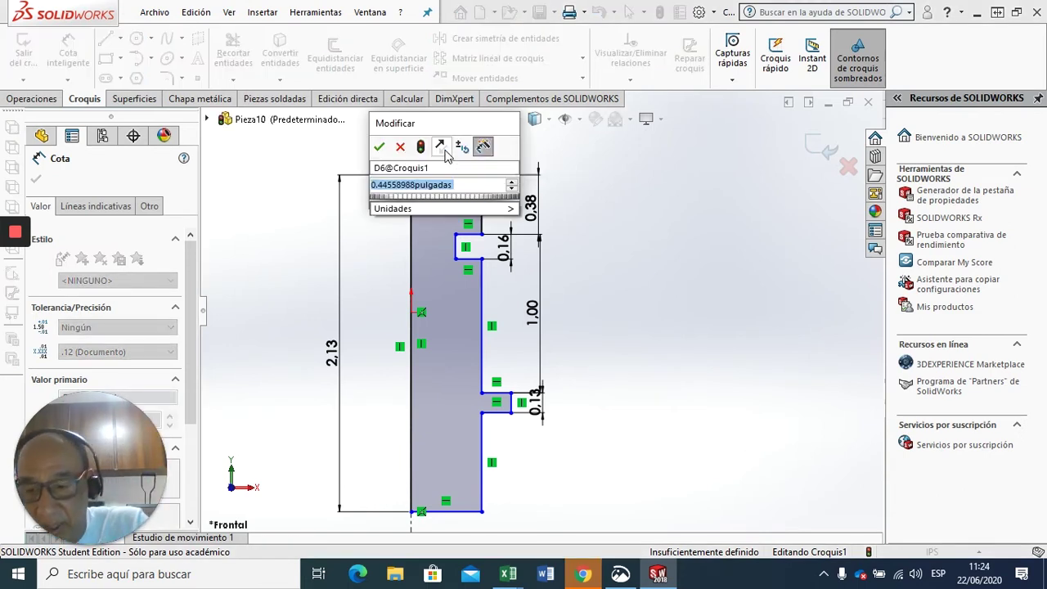
type("6")
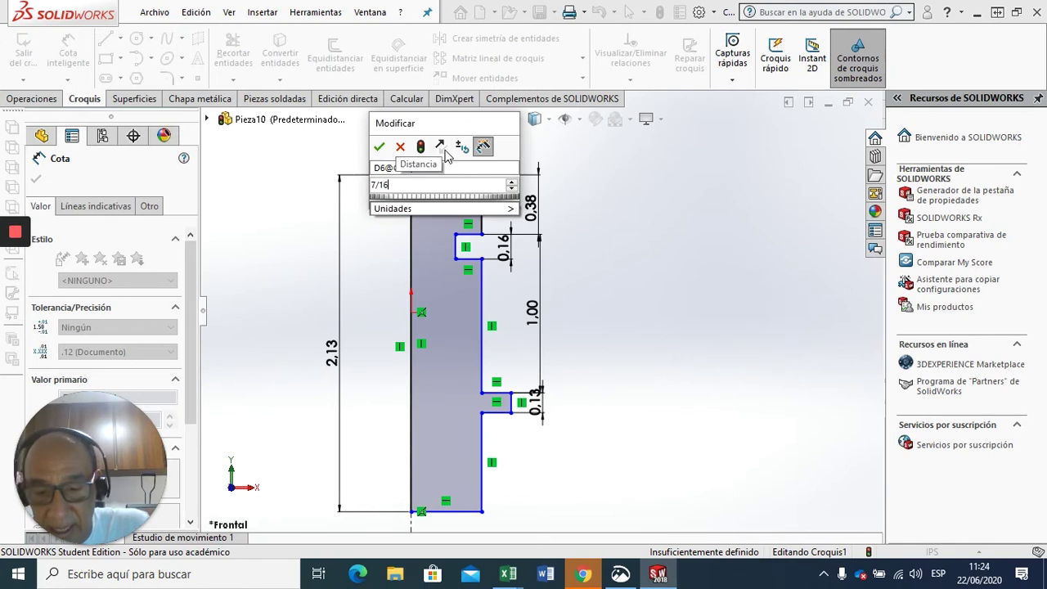
type(" /2")
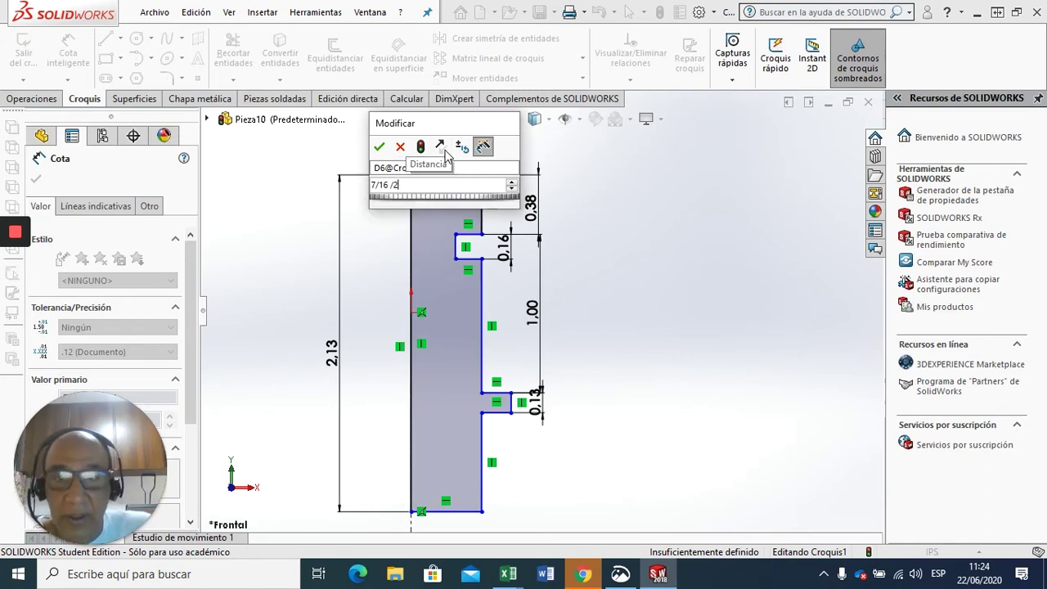
key("Return")
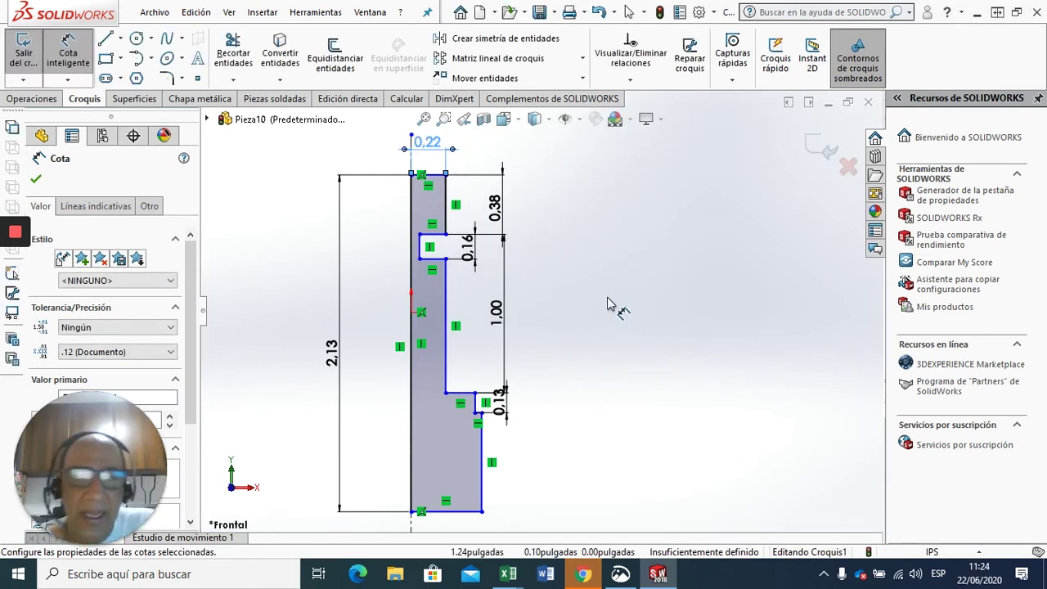
- Dimension the profile's bottom horizontal edge as 7/16 /2 inch, and reattach that dimension between the shank's and collar's lower outer corners
scroll(630, 303, "down", 1)
scroll(630, 304, "up", 1)
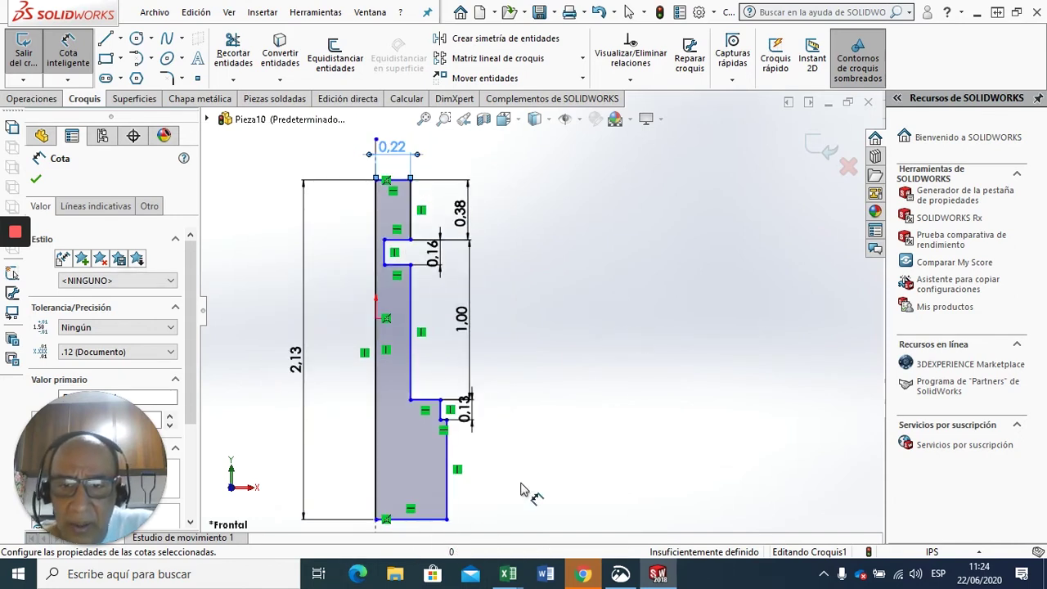
scroll(550, 456, "up", 2)
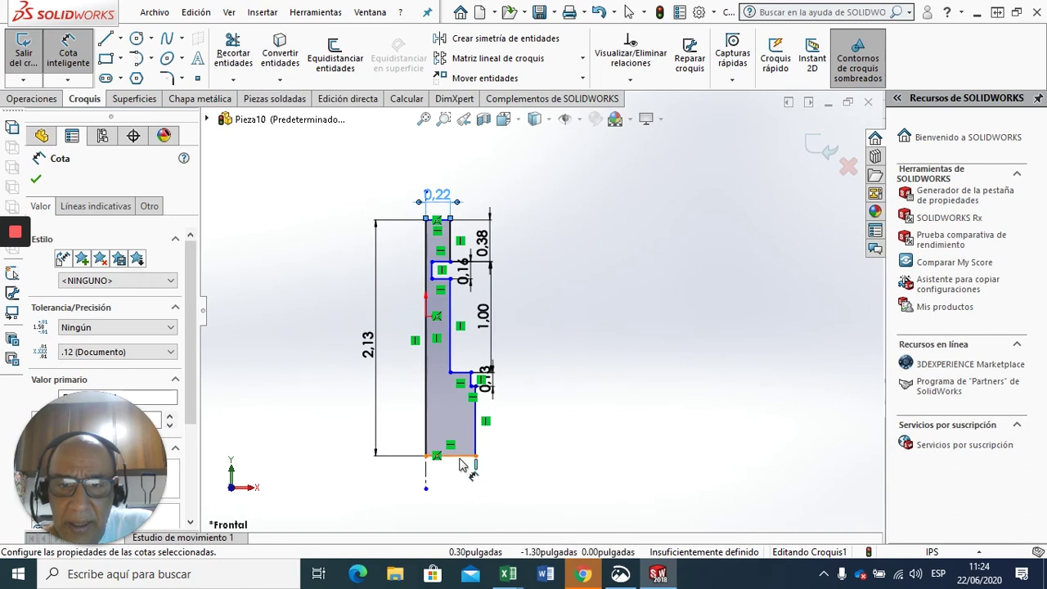
left_click(456, 496)
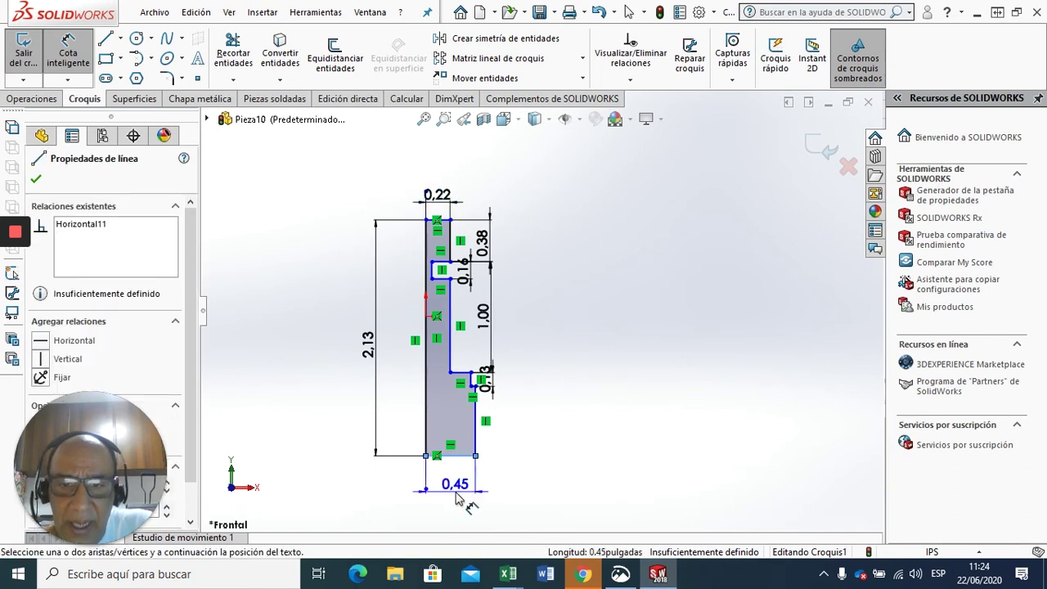
left_click(456, 498)
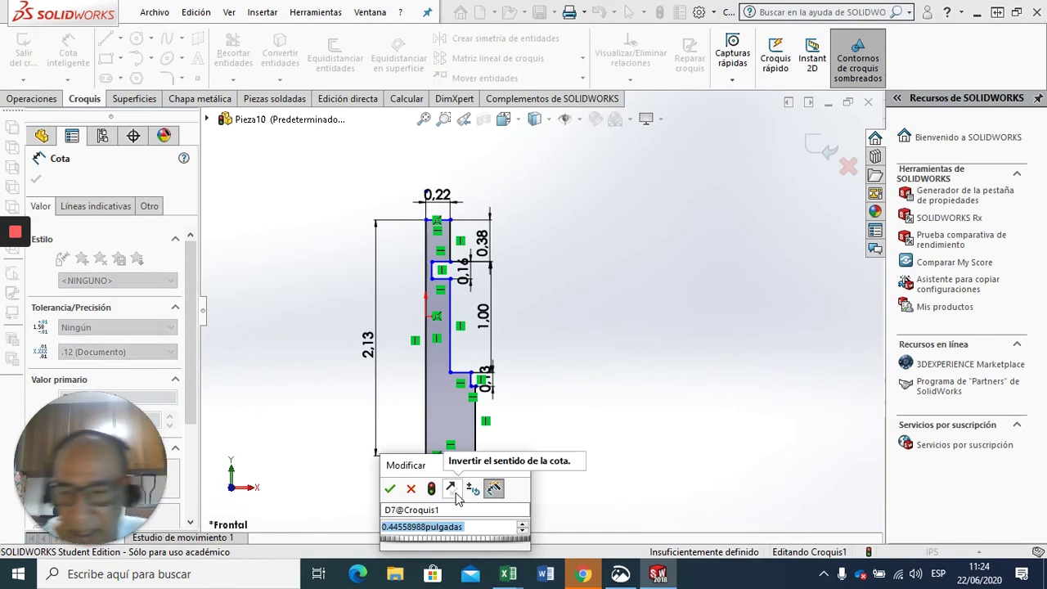
type("7")
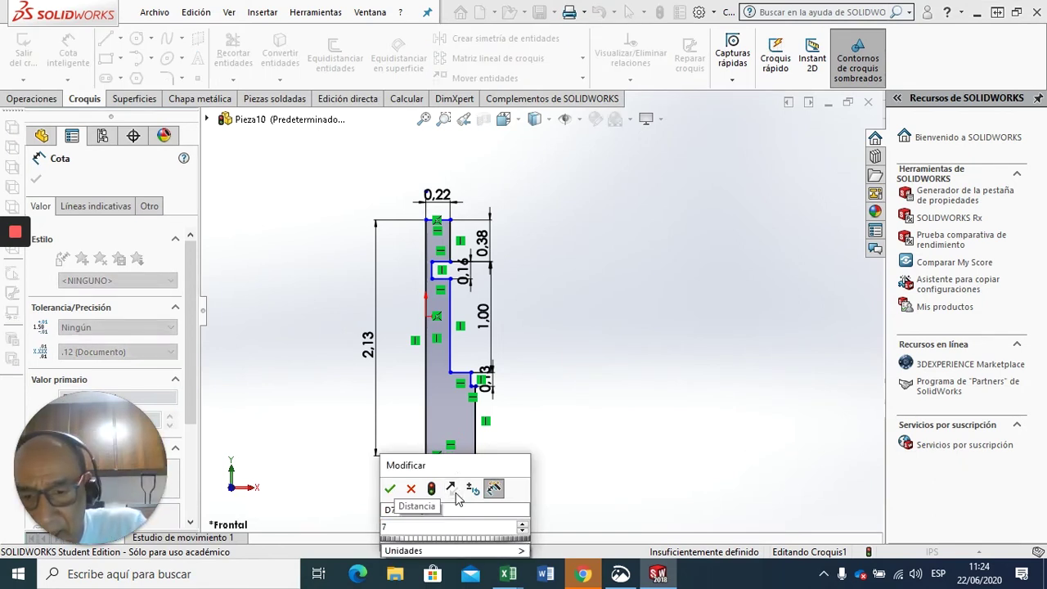
type("/16 /2")
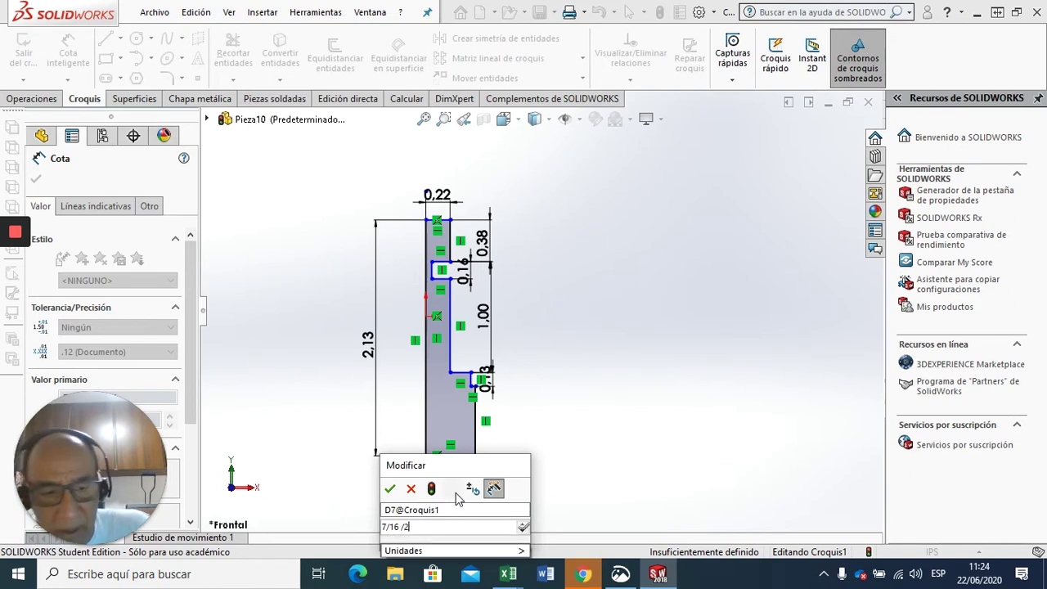
key("Return")
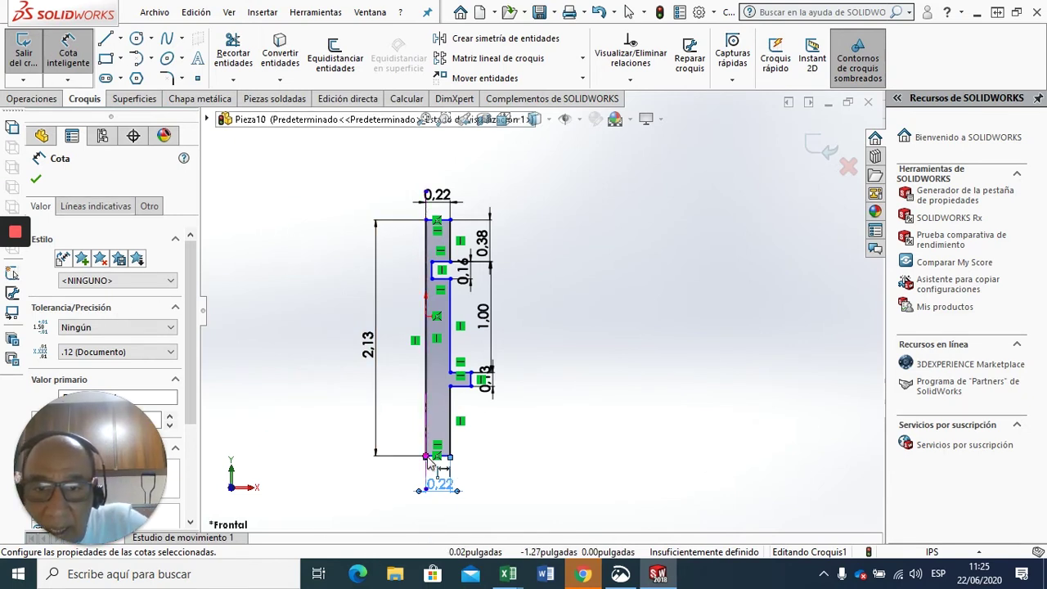
left_click_drag(456, 490, 455, 495)
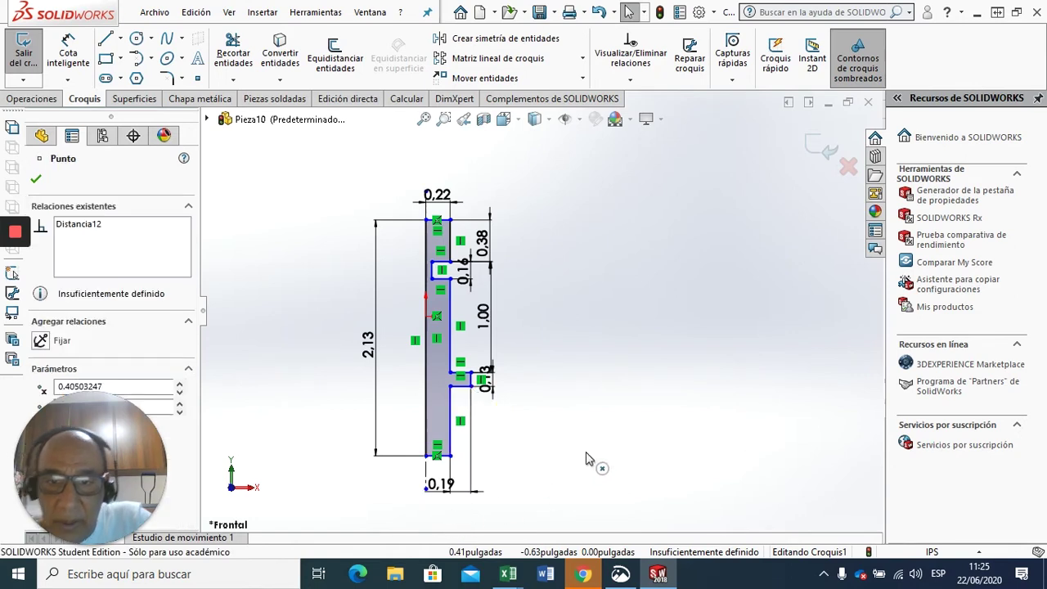
left_click(398, 159)
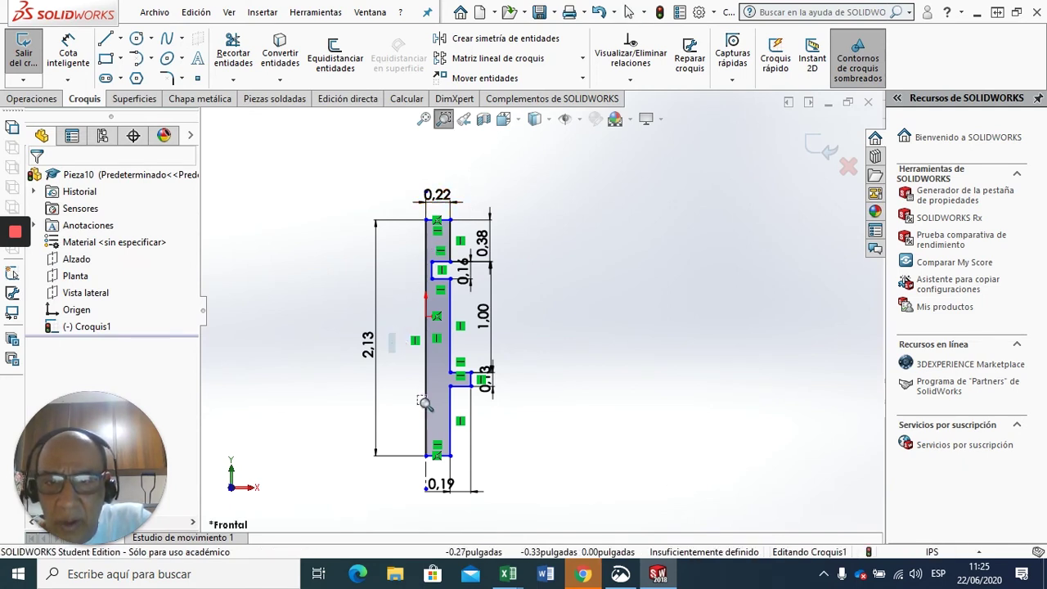
- Dimension the collar's radius from the centerline's lower profile endpoint to the collar's lower outer corner as 3/4 /2 inch
left_click_drag(389, 334, 524, 485)
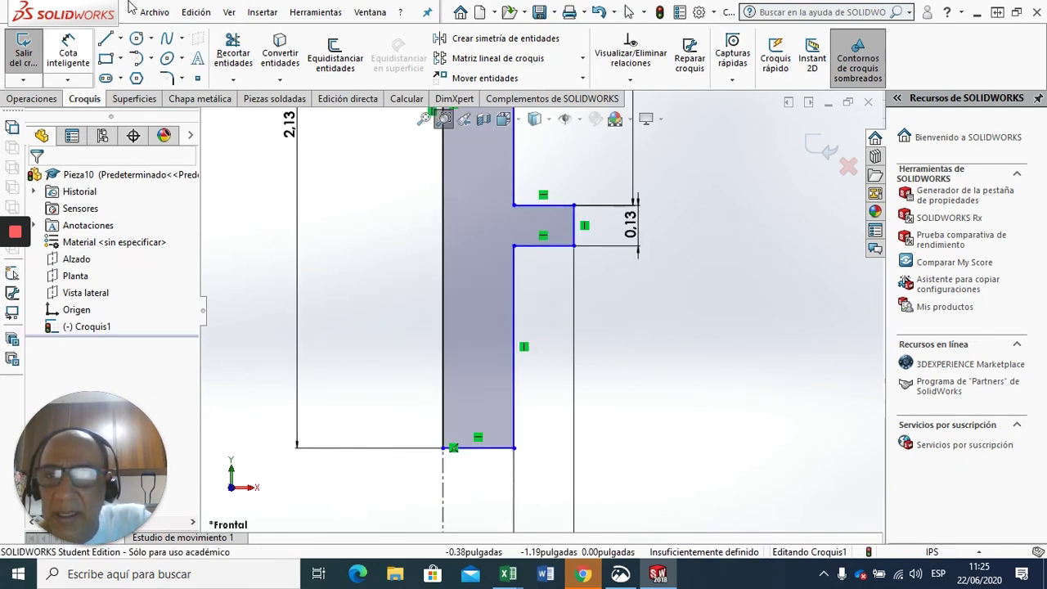
left_click(72, 58)
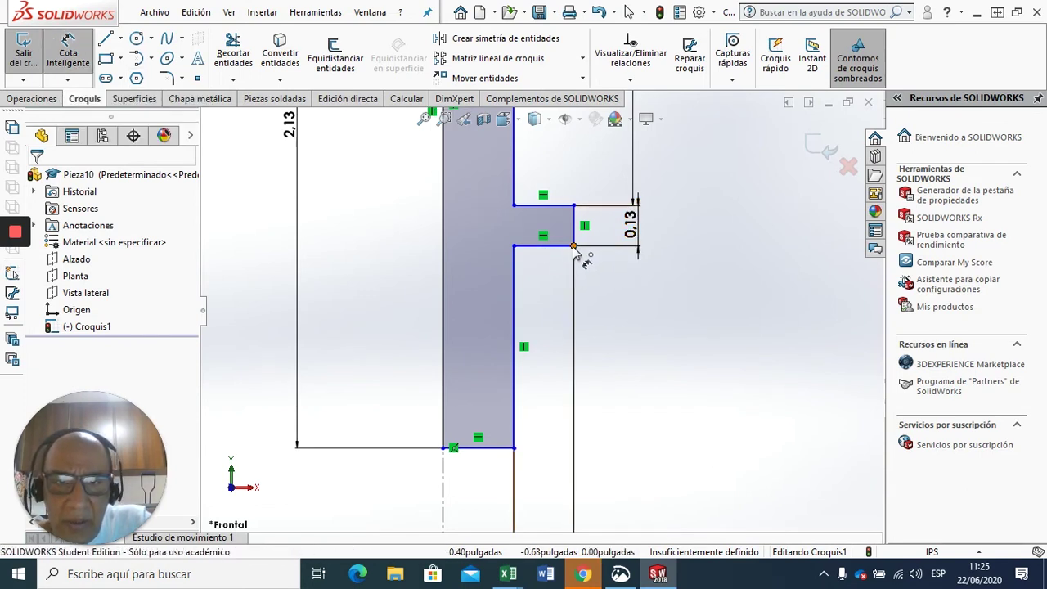
left_click(443, 448)
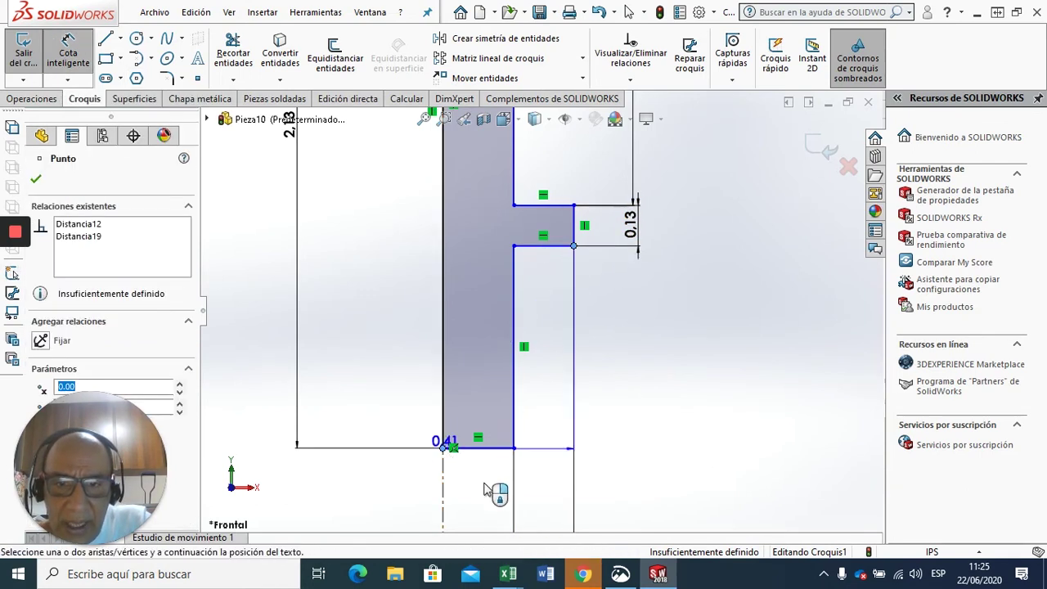
left_click(525, 509)
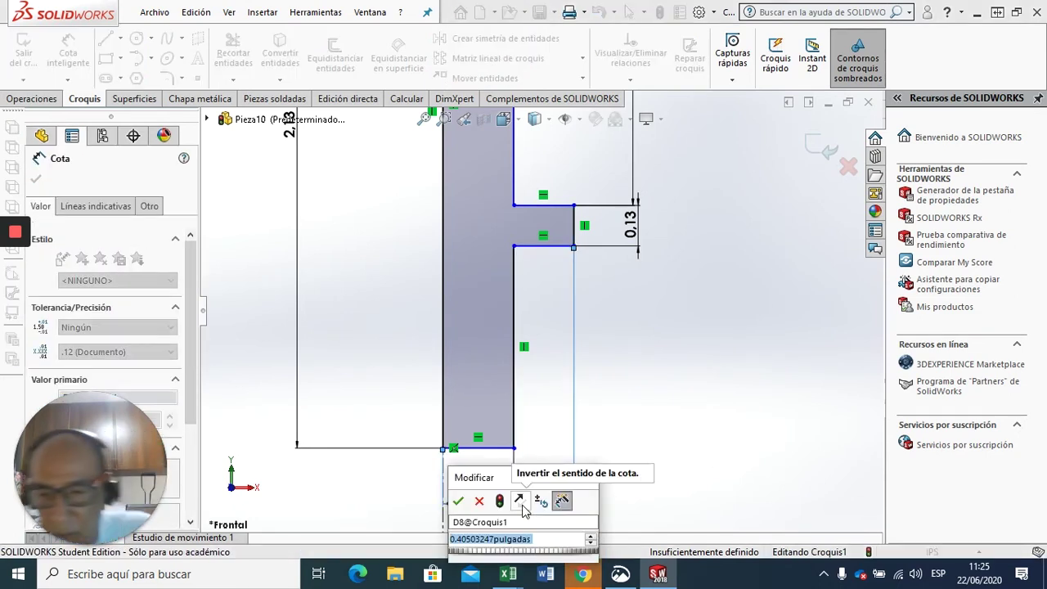
type("3")
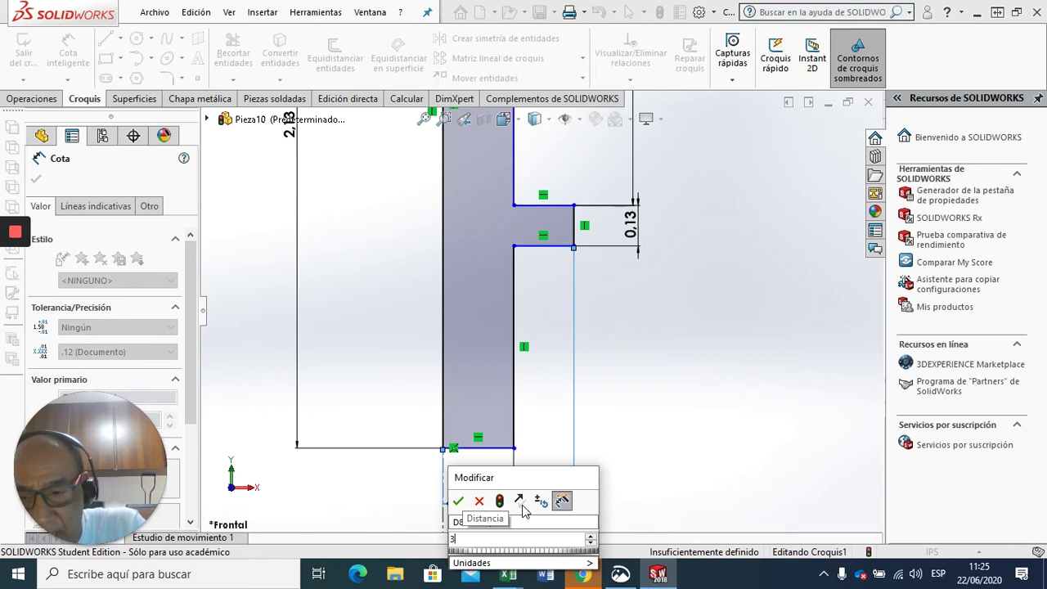
type("/4")
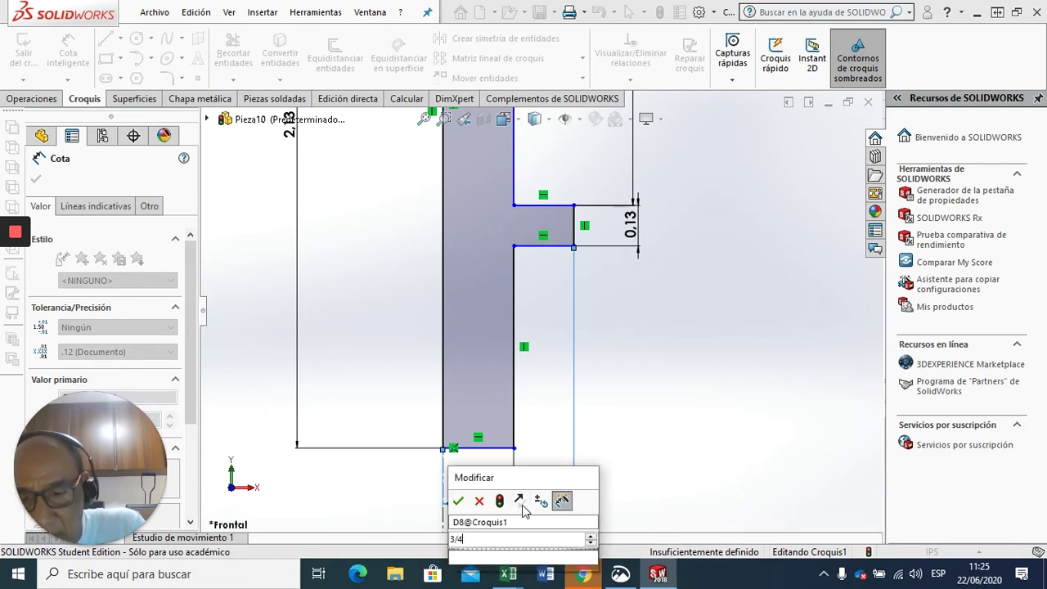
type(" 7")
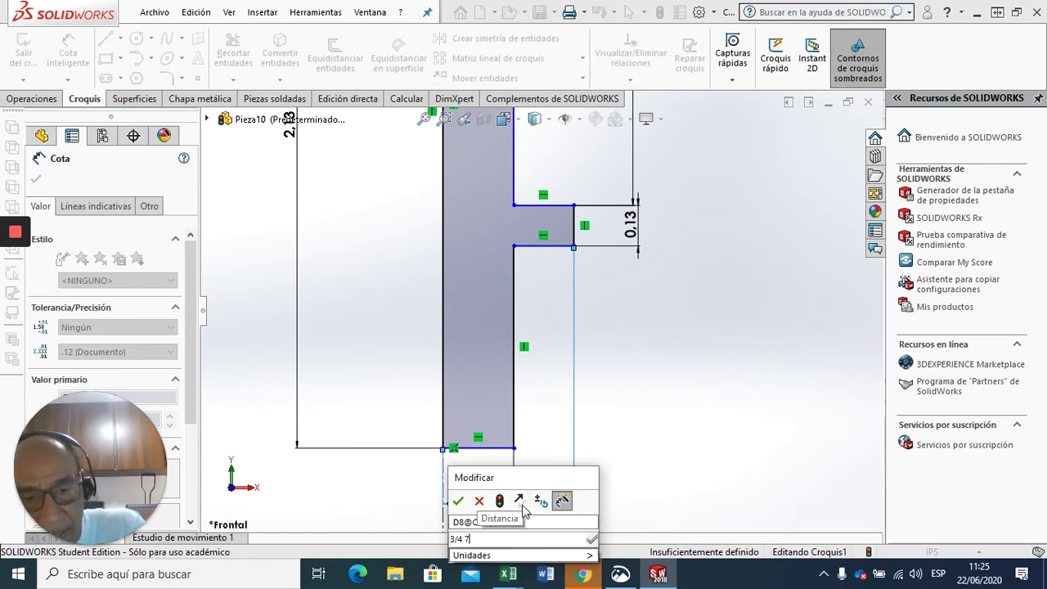
key("BackSpace")
type("/2")
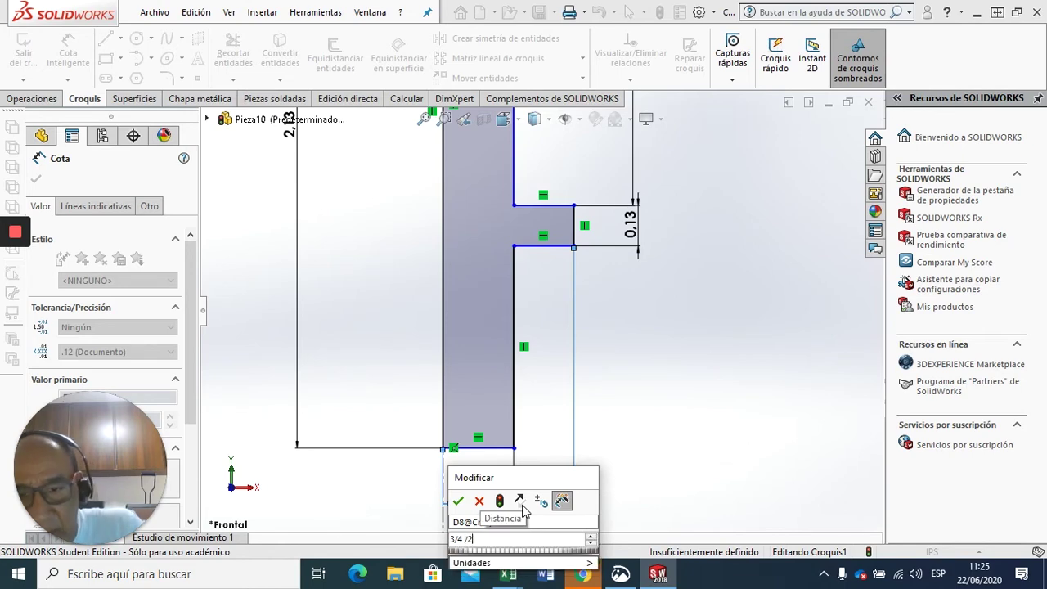
key("Return")
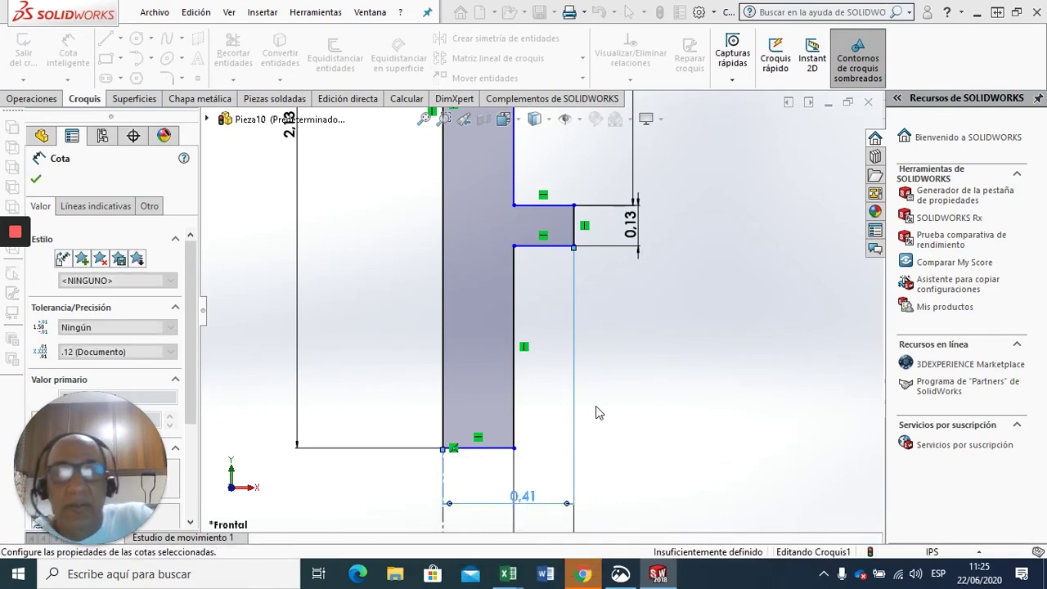
- Revolve the dimensioned half profile 360° about the centerline into a solid pin
scroll(595, 412, "up", 5)
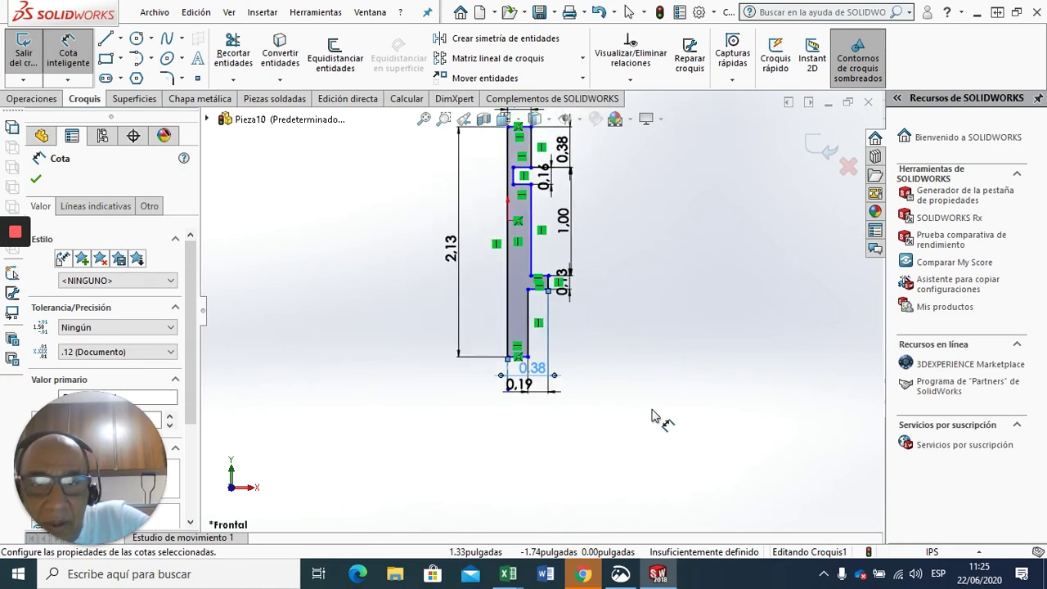
key("z")
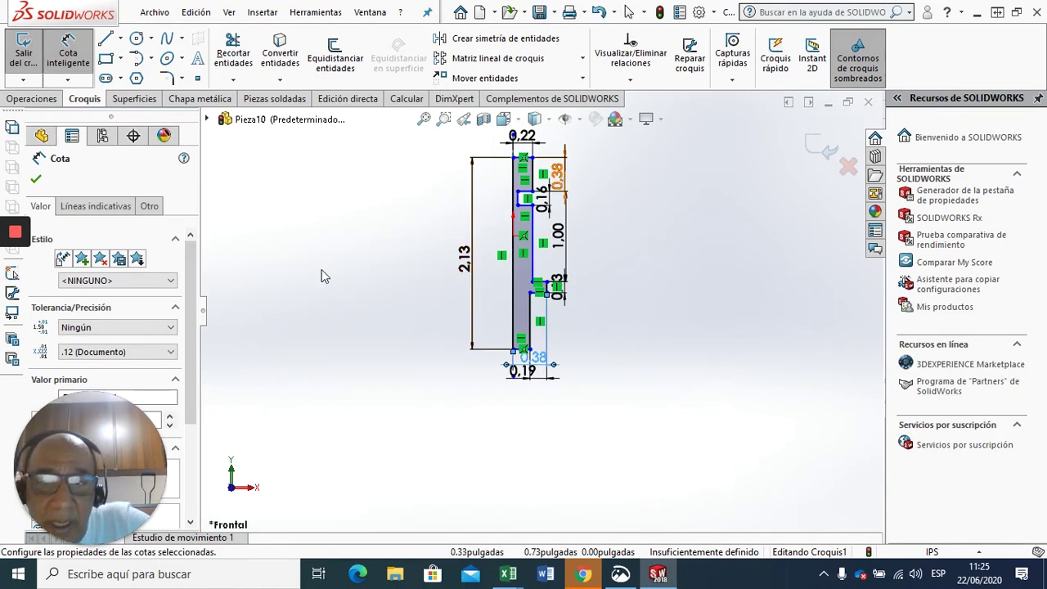
left_click(37, 181)
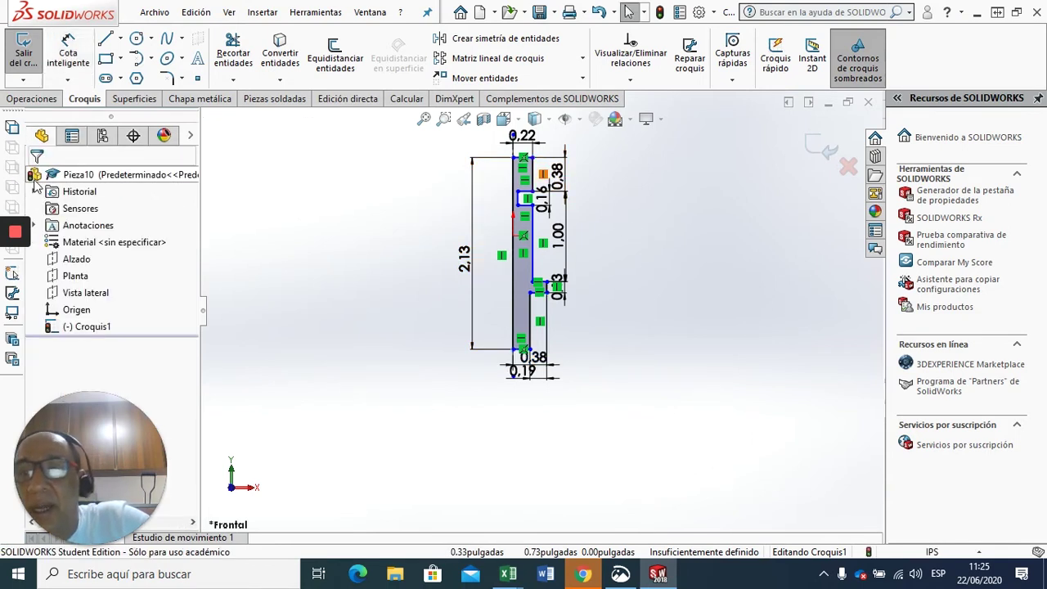
left_click(31, 99)
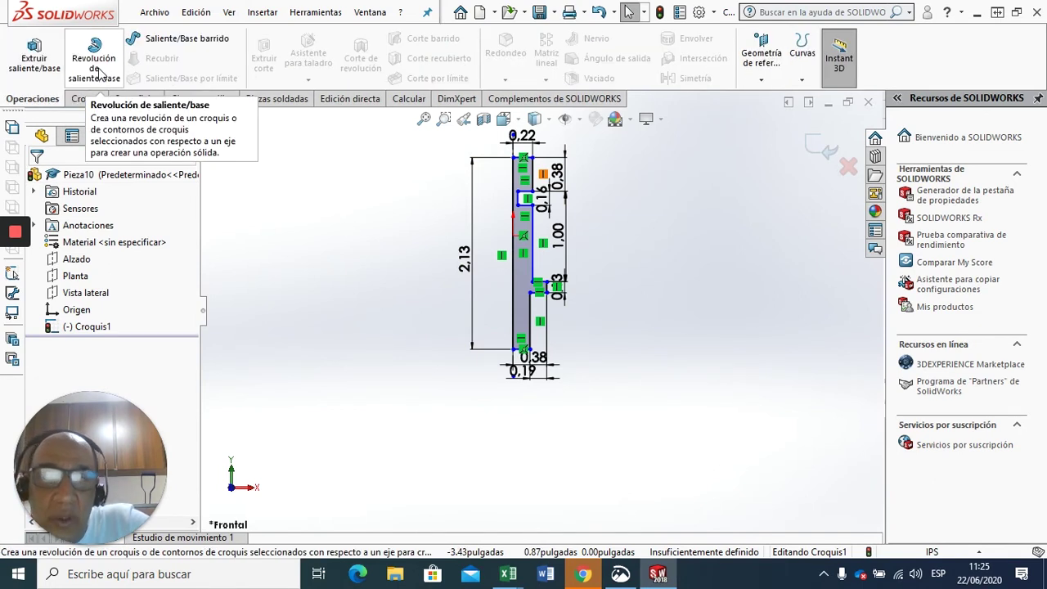
left_click(96, 72)
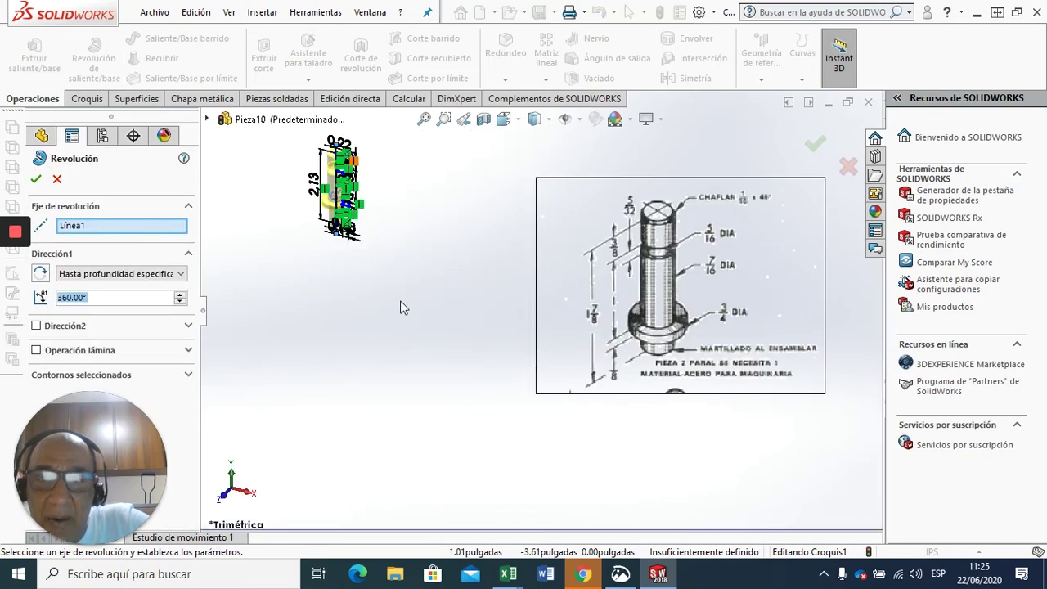
left_click(34, 179)
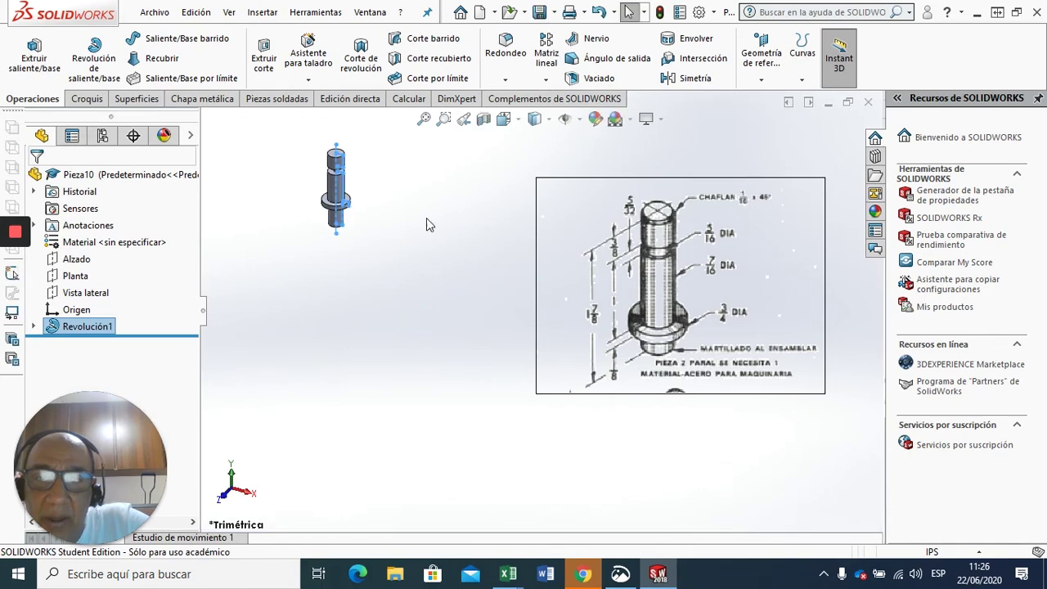
- Examine the groove near the pin's upper end and reopen the revolved feature's sketch for editing
left_click(443, 119)
left_click_drag(304, 132, 404, 268)
scroll(720, 420, "up", 2)
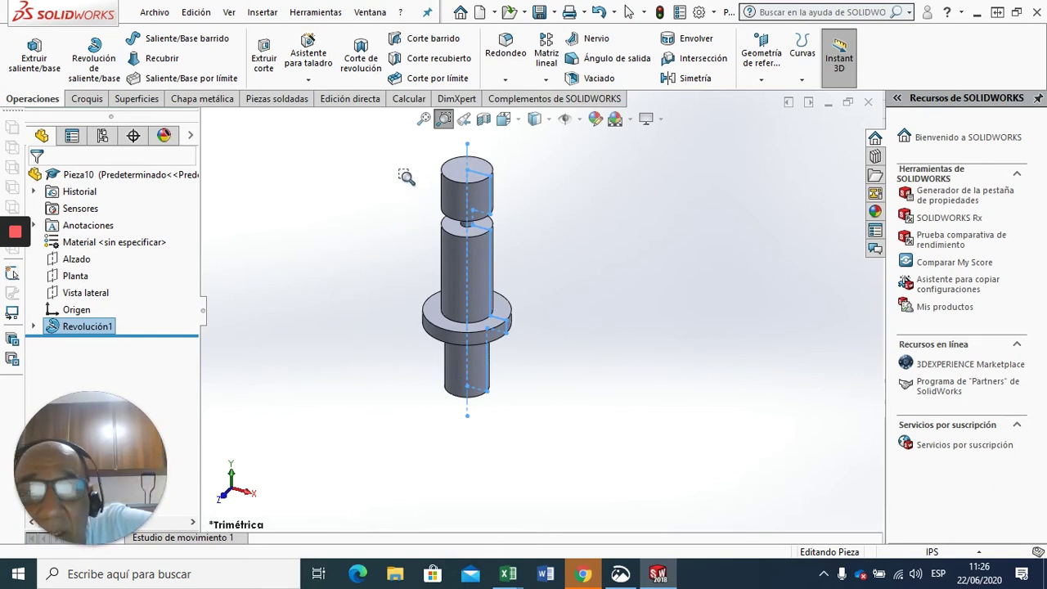
left_click_drag(404, 148, 582, 294)
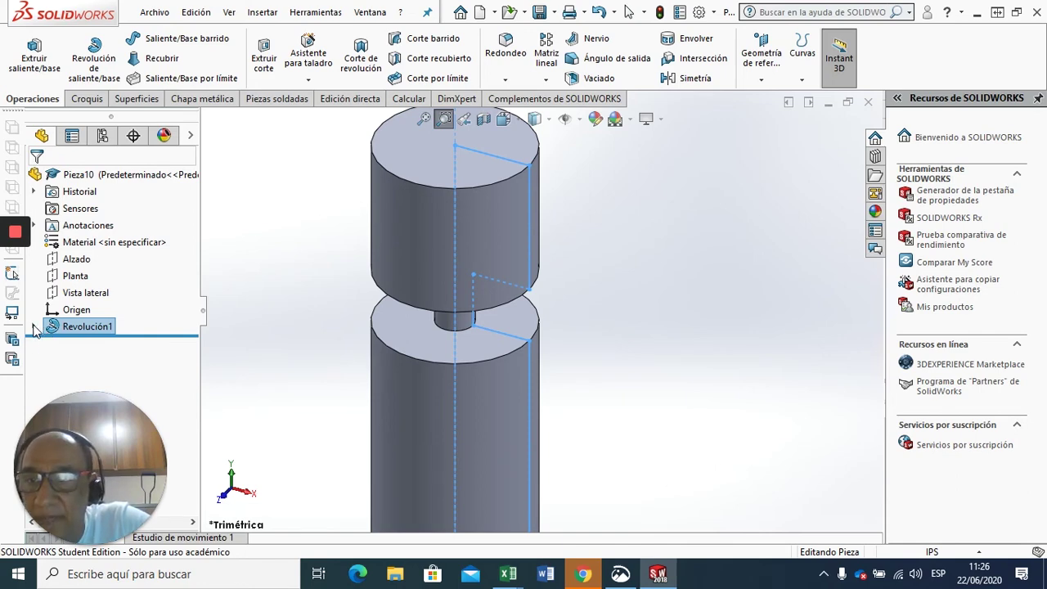
left_click(82, 326)
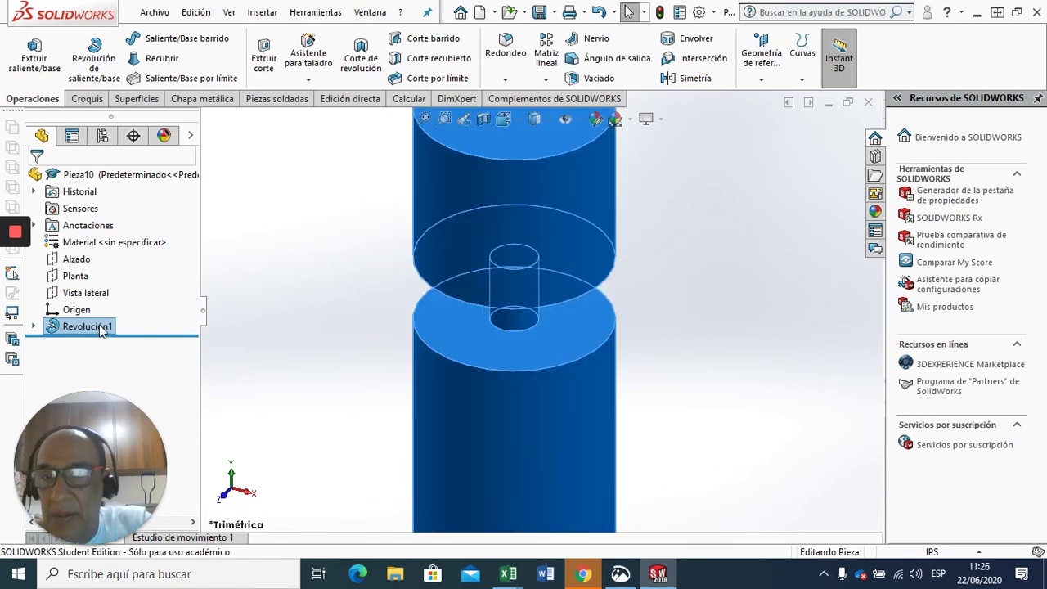
right_click(96, 327)
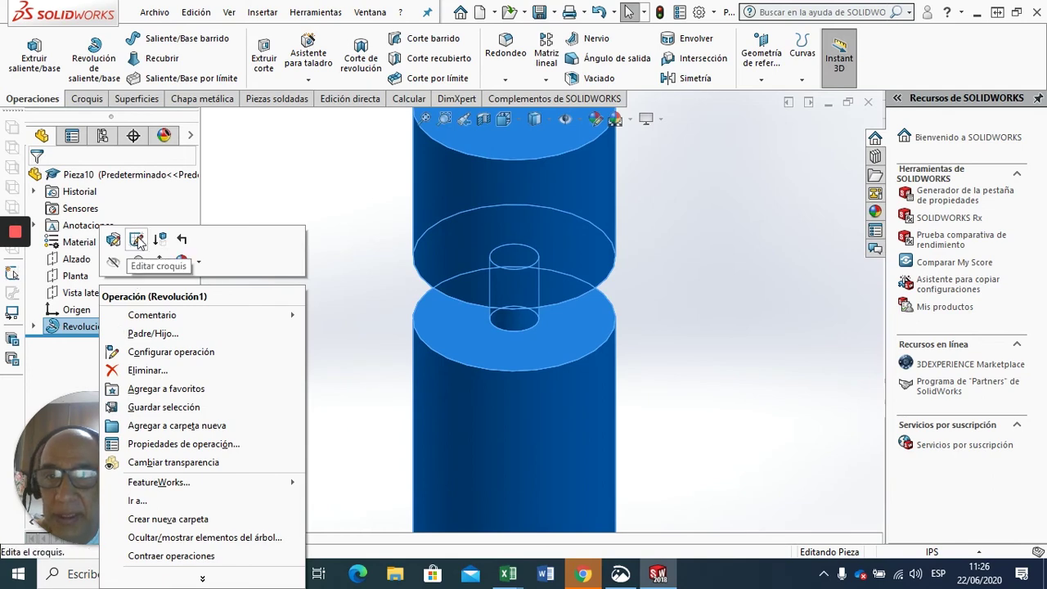
left_click(135, 239)
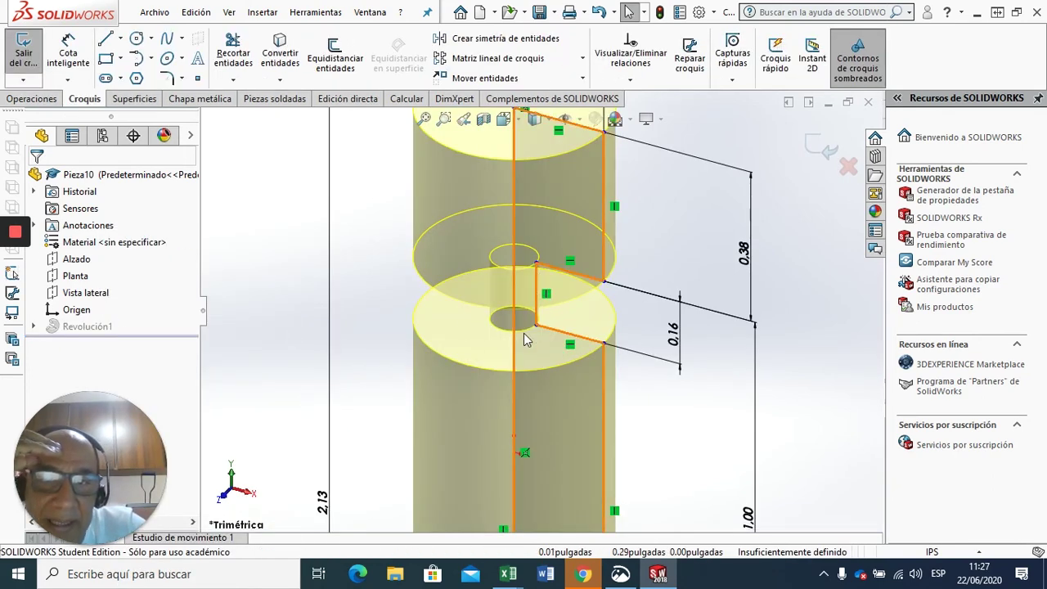
scroll(523, 333, "up", 2)
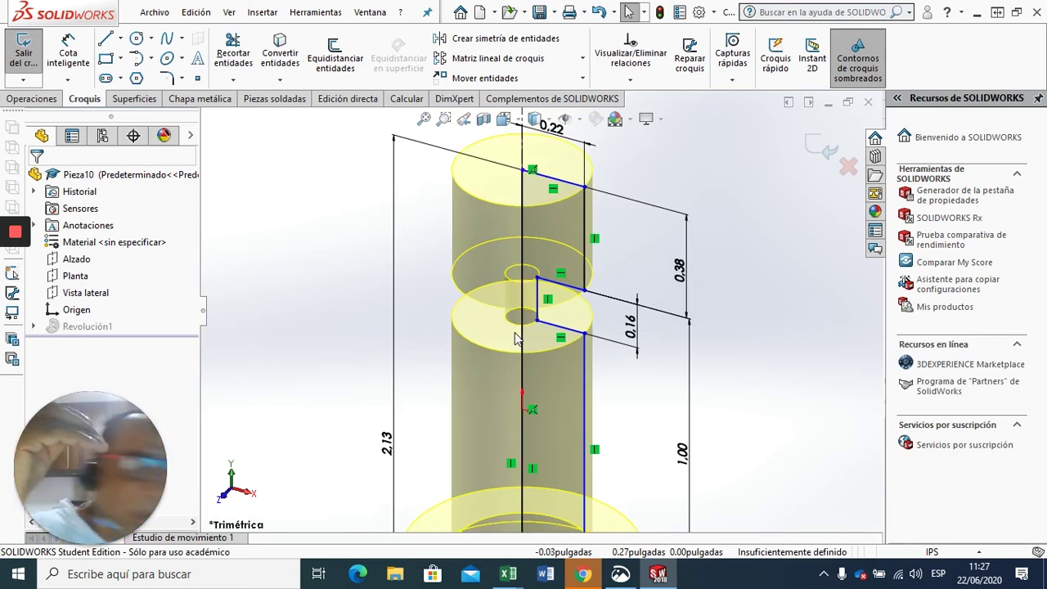
- Dimension the groove's radius from the centerline's upper profile endpoint to the groove's inner lower corner as 5/16 /2 inch, and exit the sketch
left_click(68, 55)
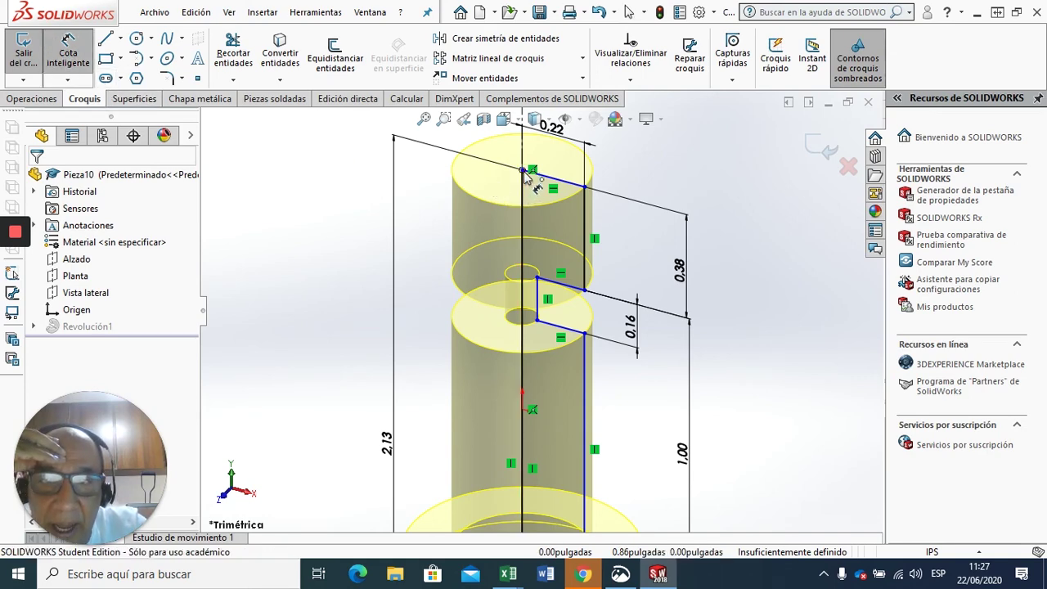
left_click(524, 170)
left_click(536, 320)
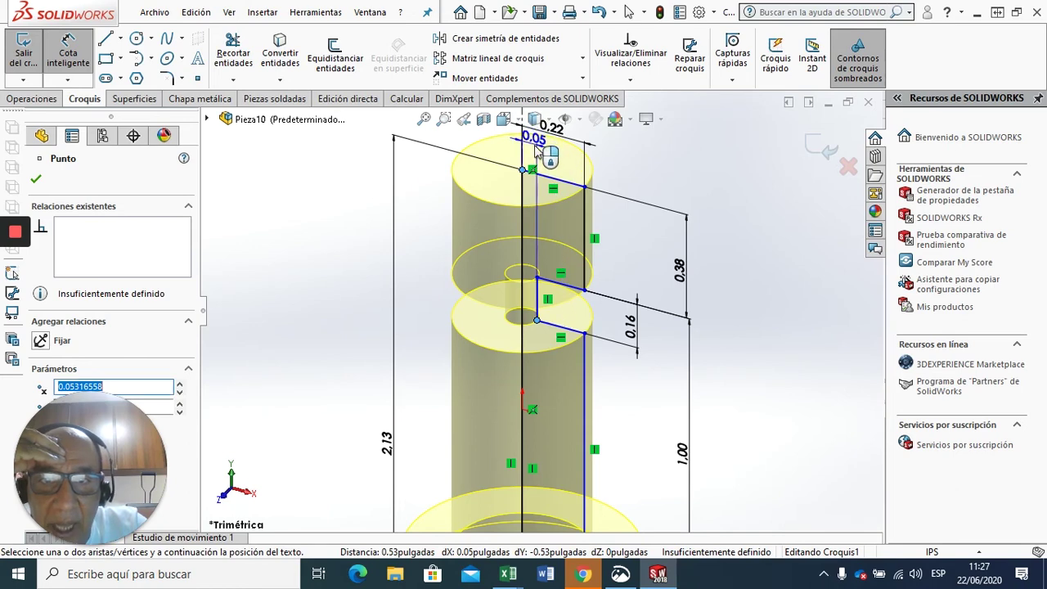
left_click(538, 147)
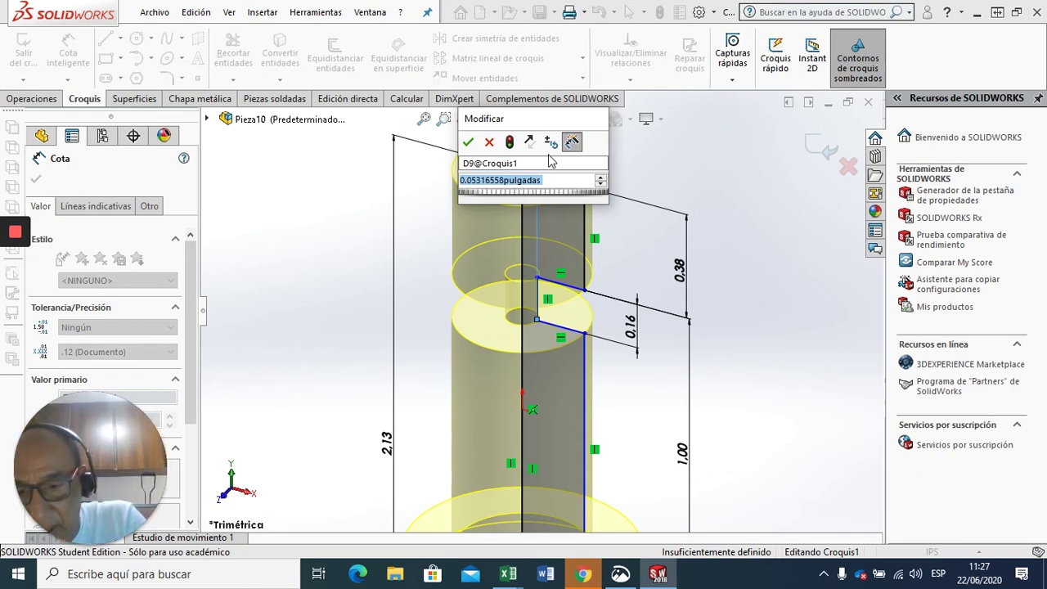
type("5/")
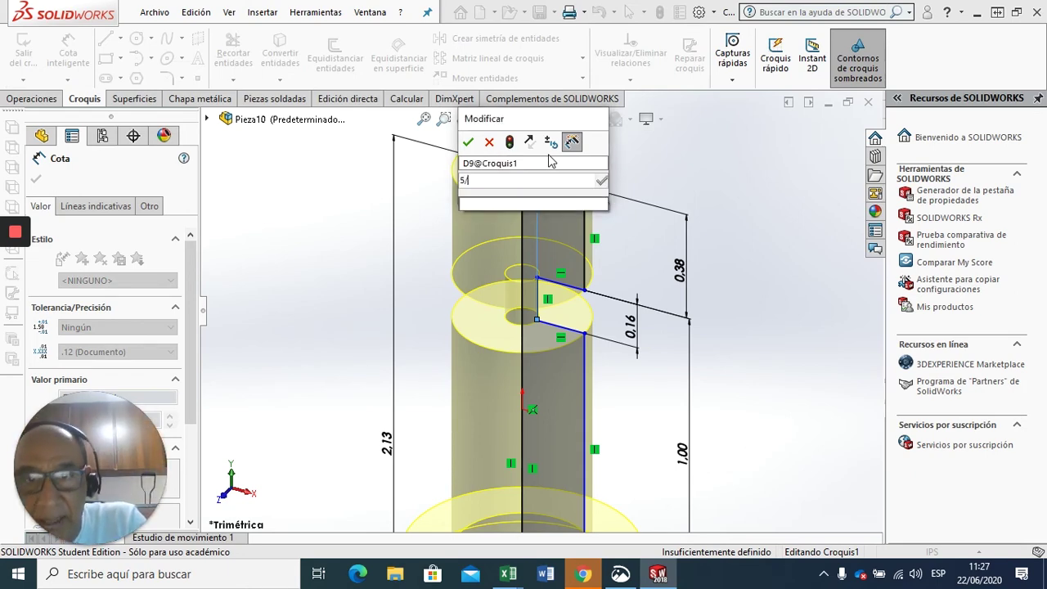
type("16")
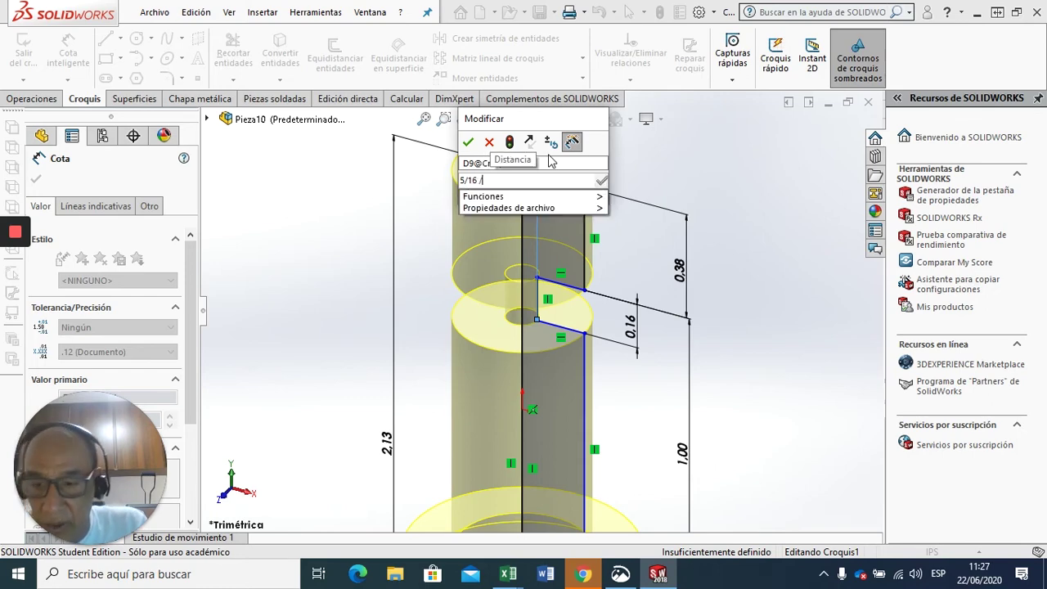
type(" /2")
key("Return")
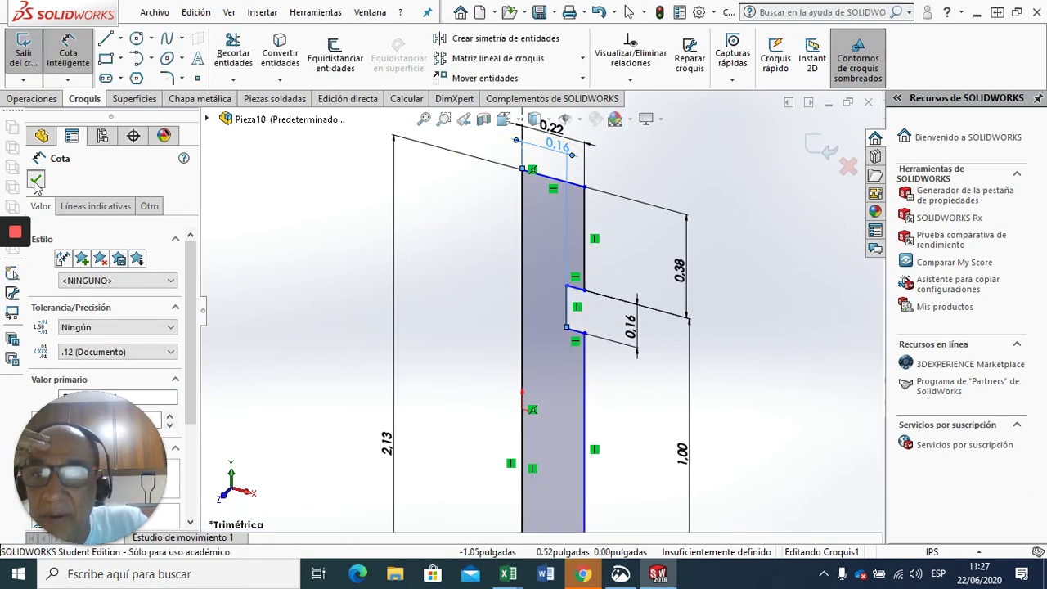
key("Escape")
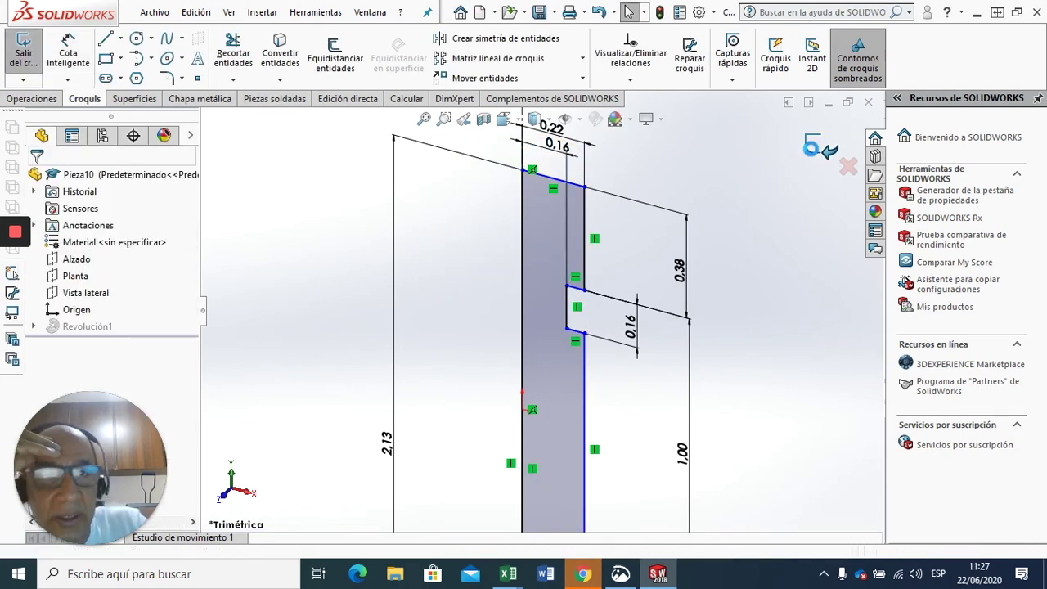
left_click(810, 147)
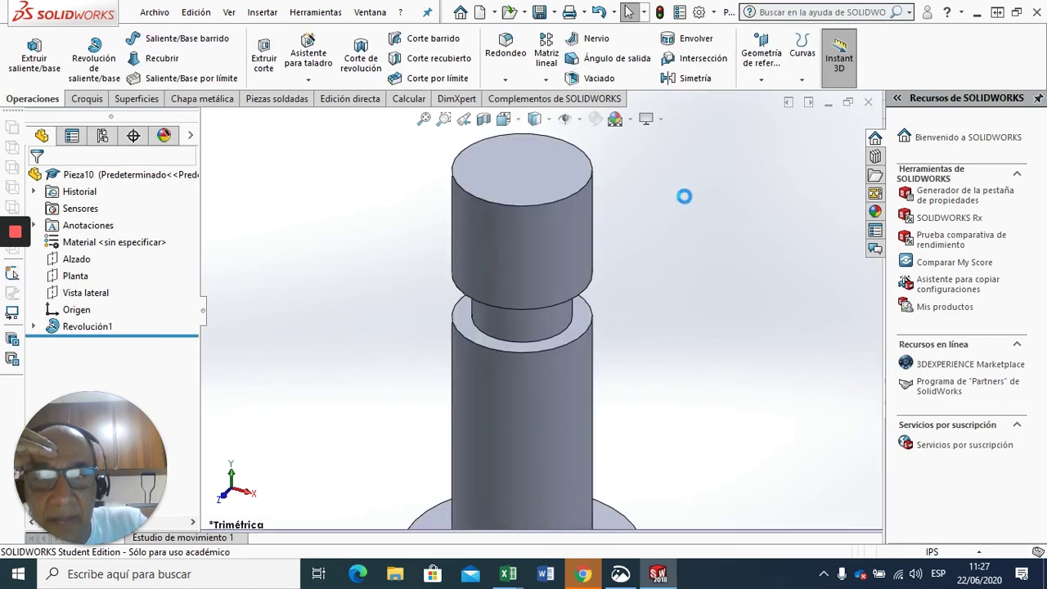
- Start a distance-angle chamfer on the circular edge of the pin's top face
scroll(688, 295, "down", 2)
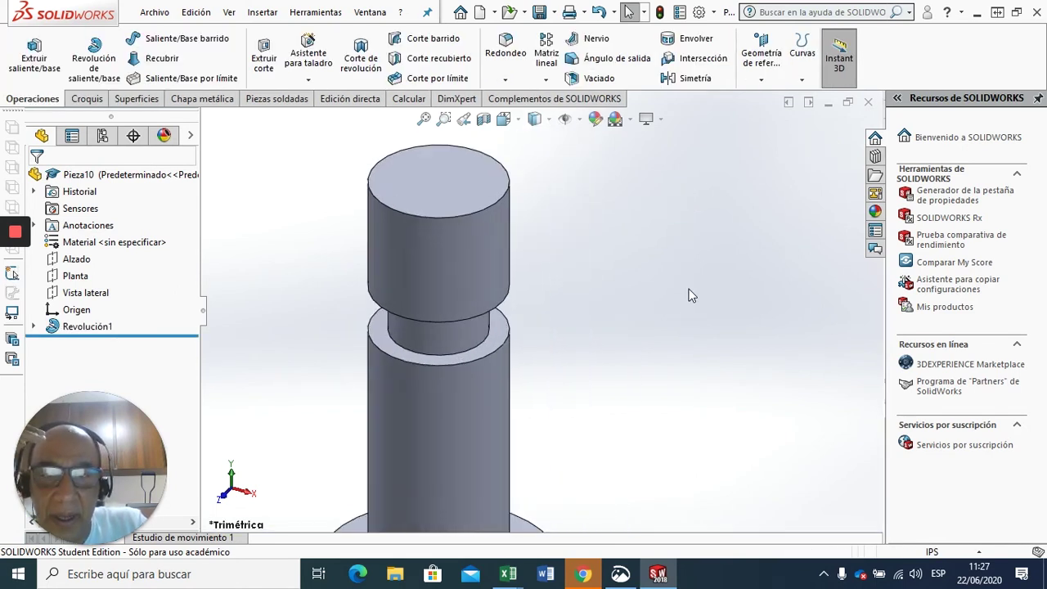
scroll(687, 295, "up", 5)
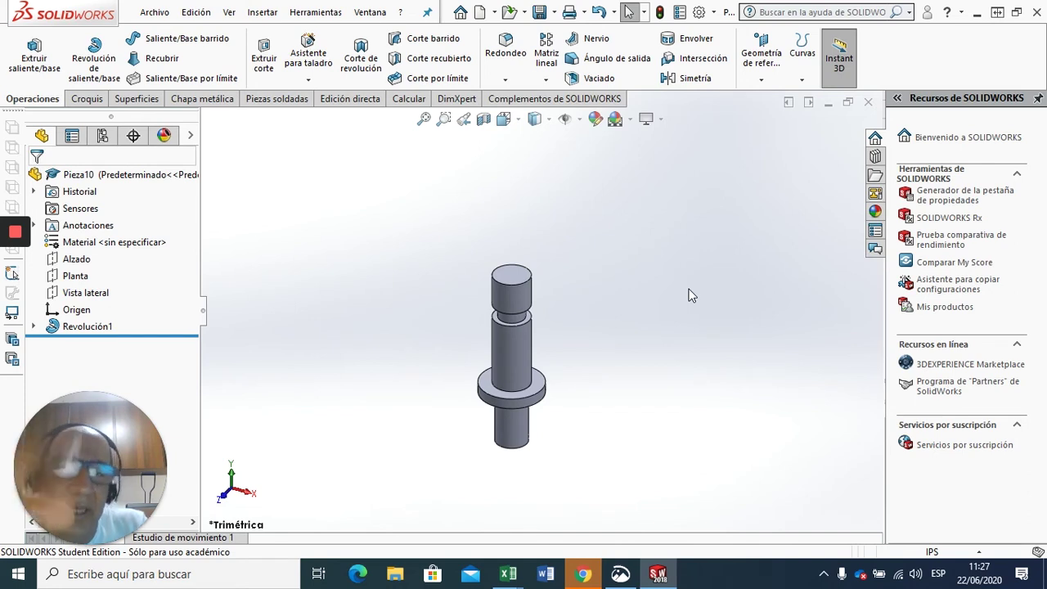
scroll(684, 285, "down", 1)
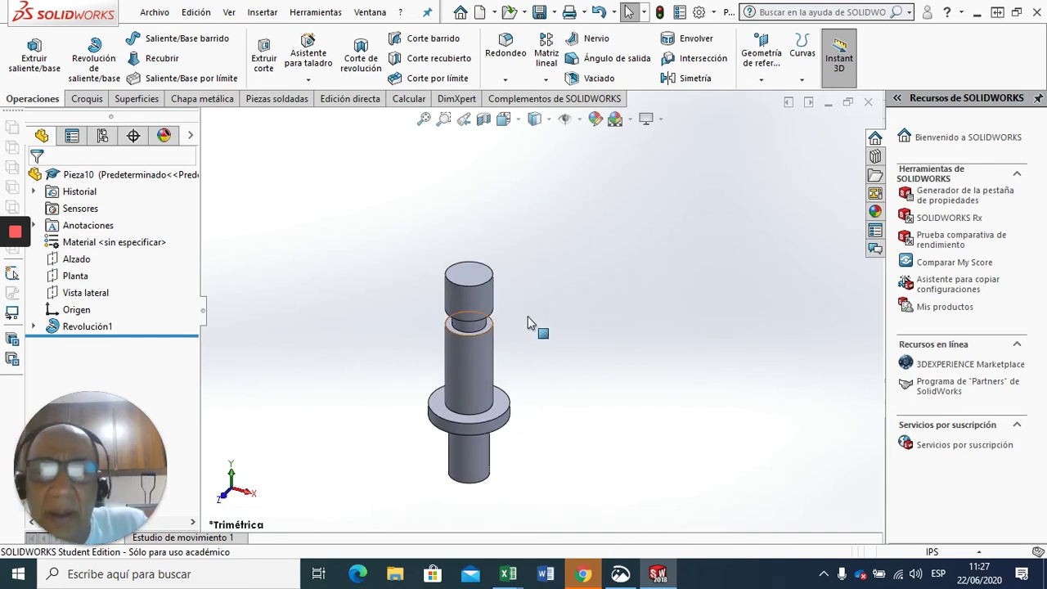
left_click(444, 119)
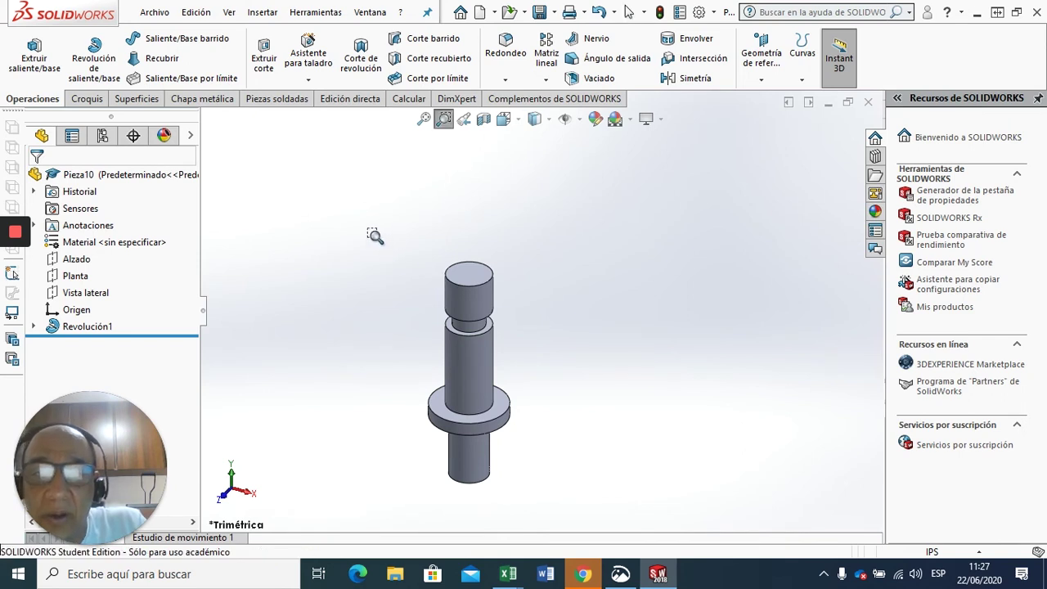
left_click_drag(374, 236, 569, 337)
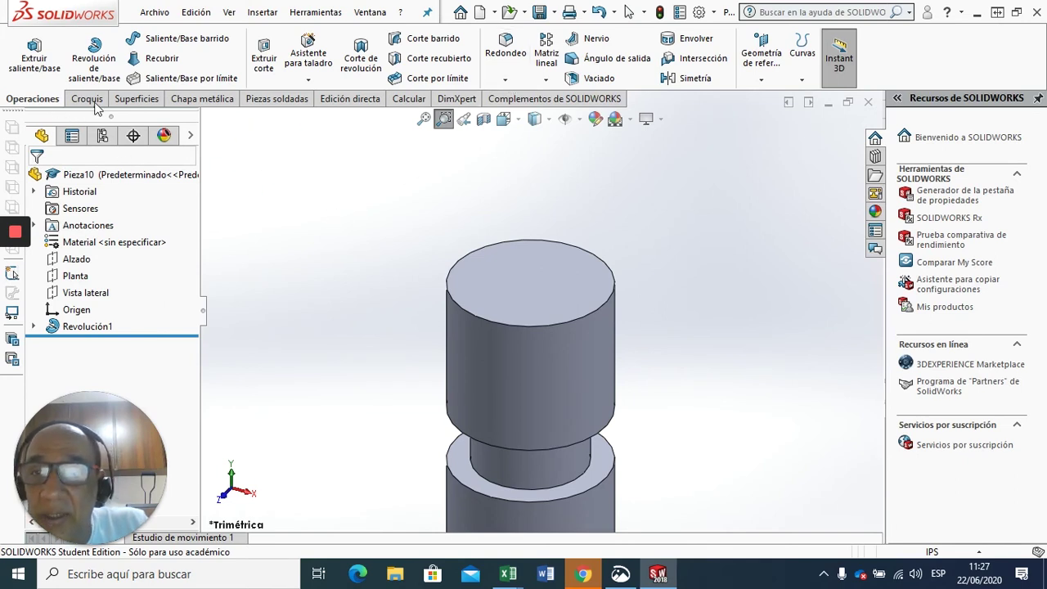
left_click(506, 85)
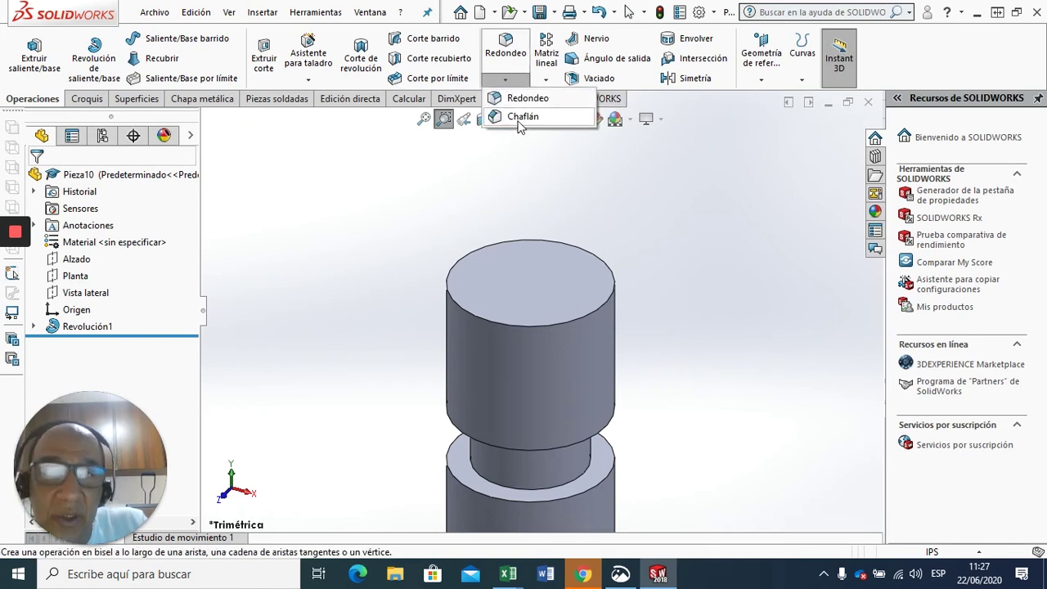
left_click(517, 120)
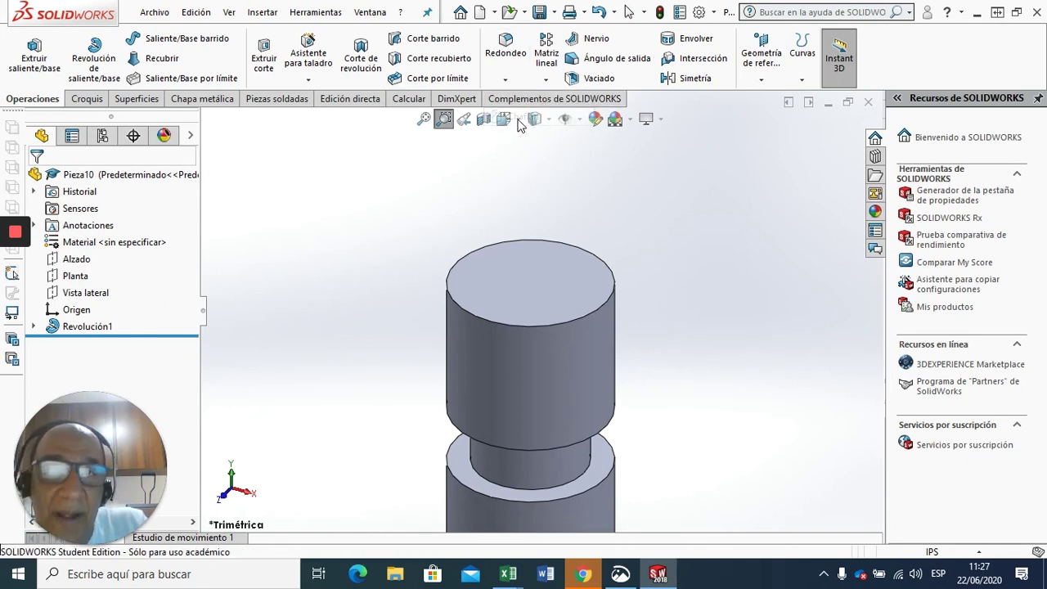
left_click(517, 326)
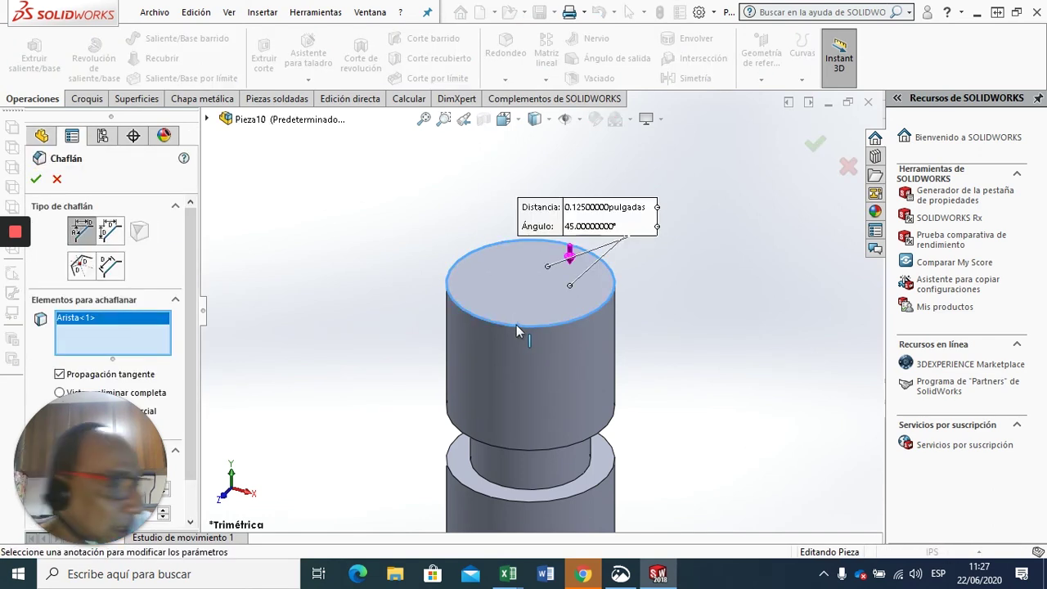